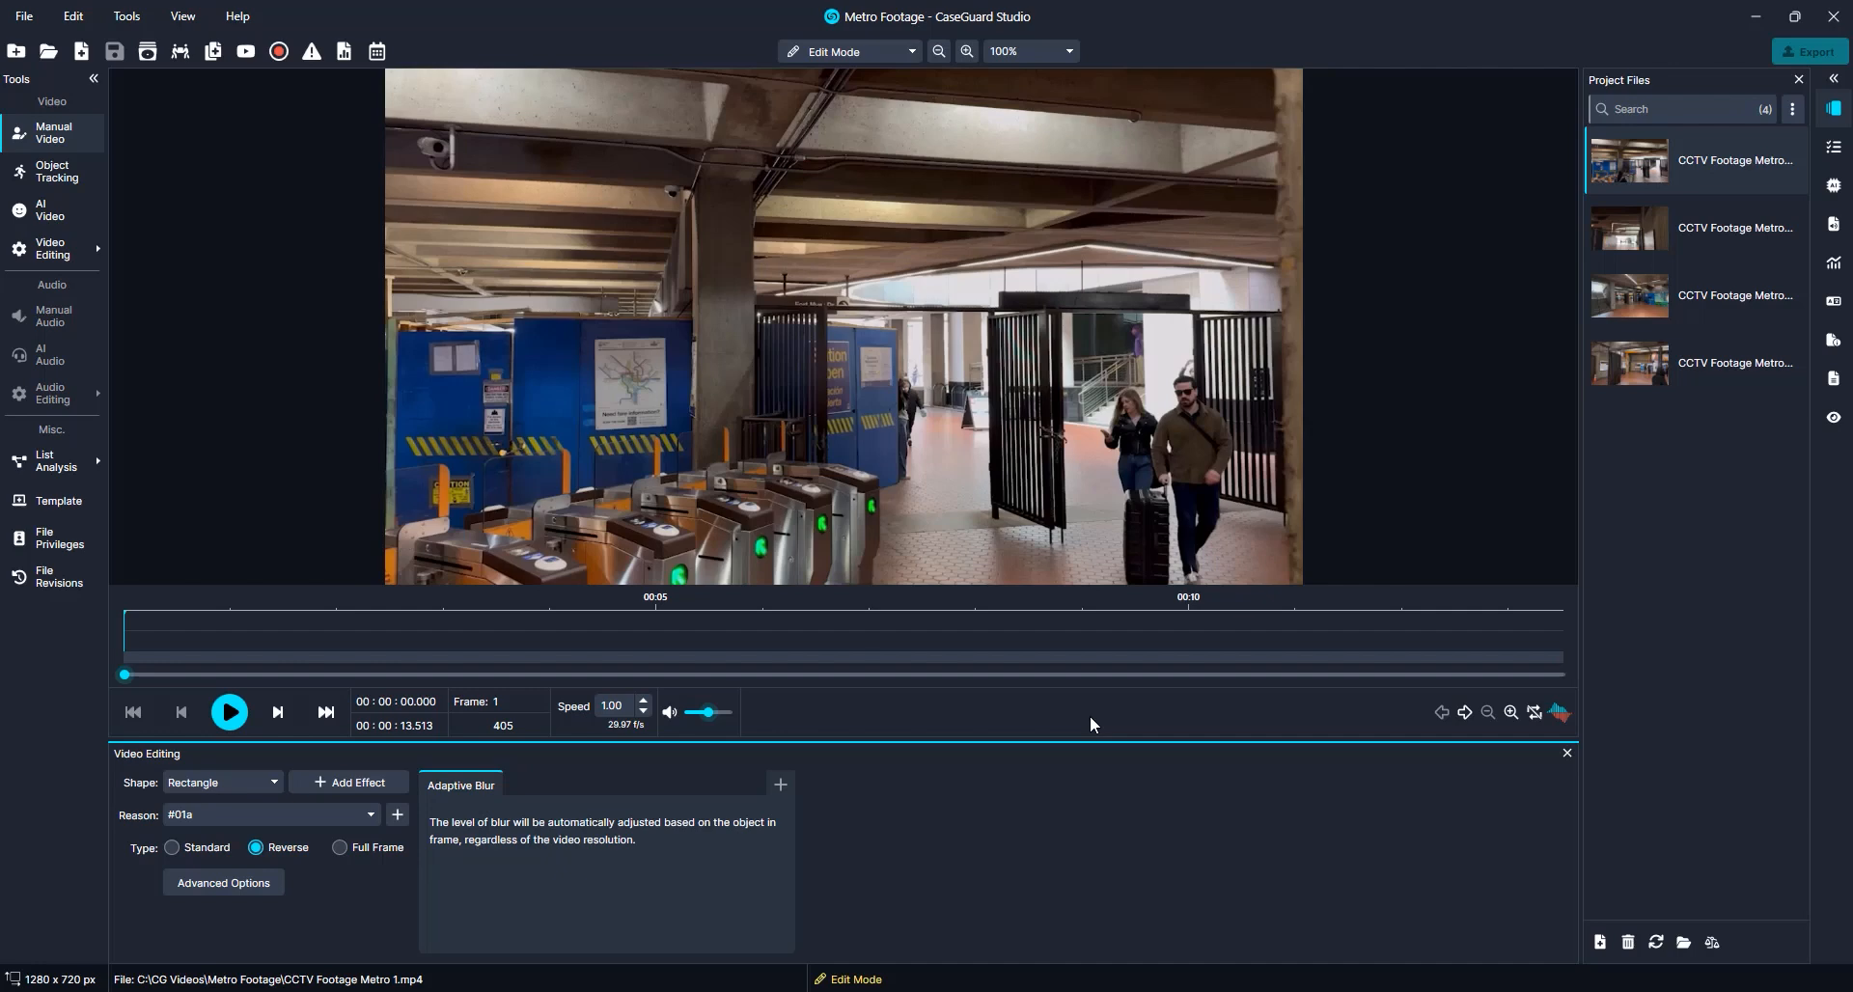
Preview each of the CCTV Footage Metro clips in the project files
click(1656, 248)
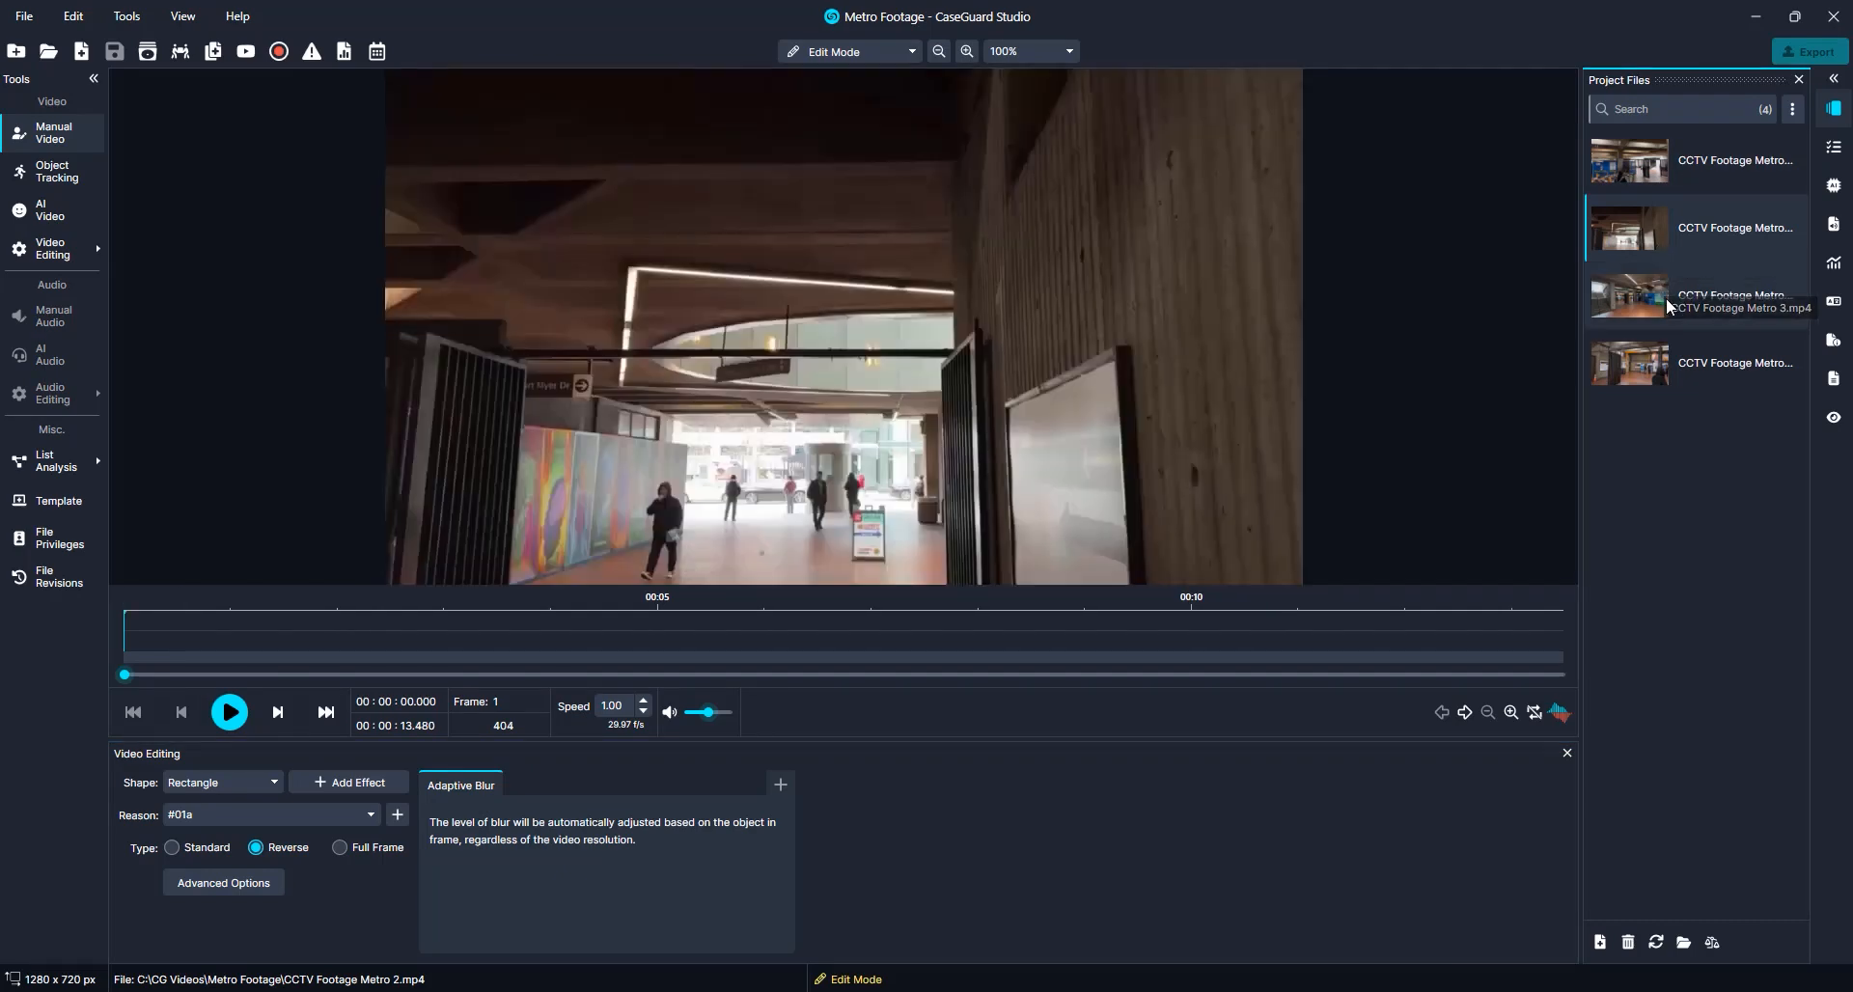
click(1666, 297)
click(1661, 344)
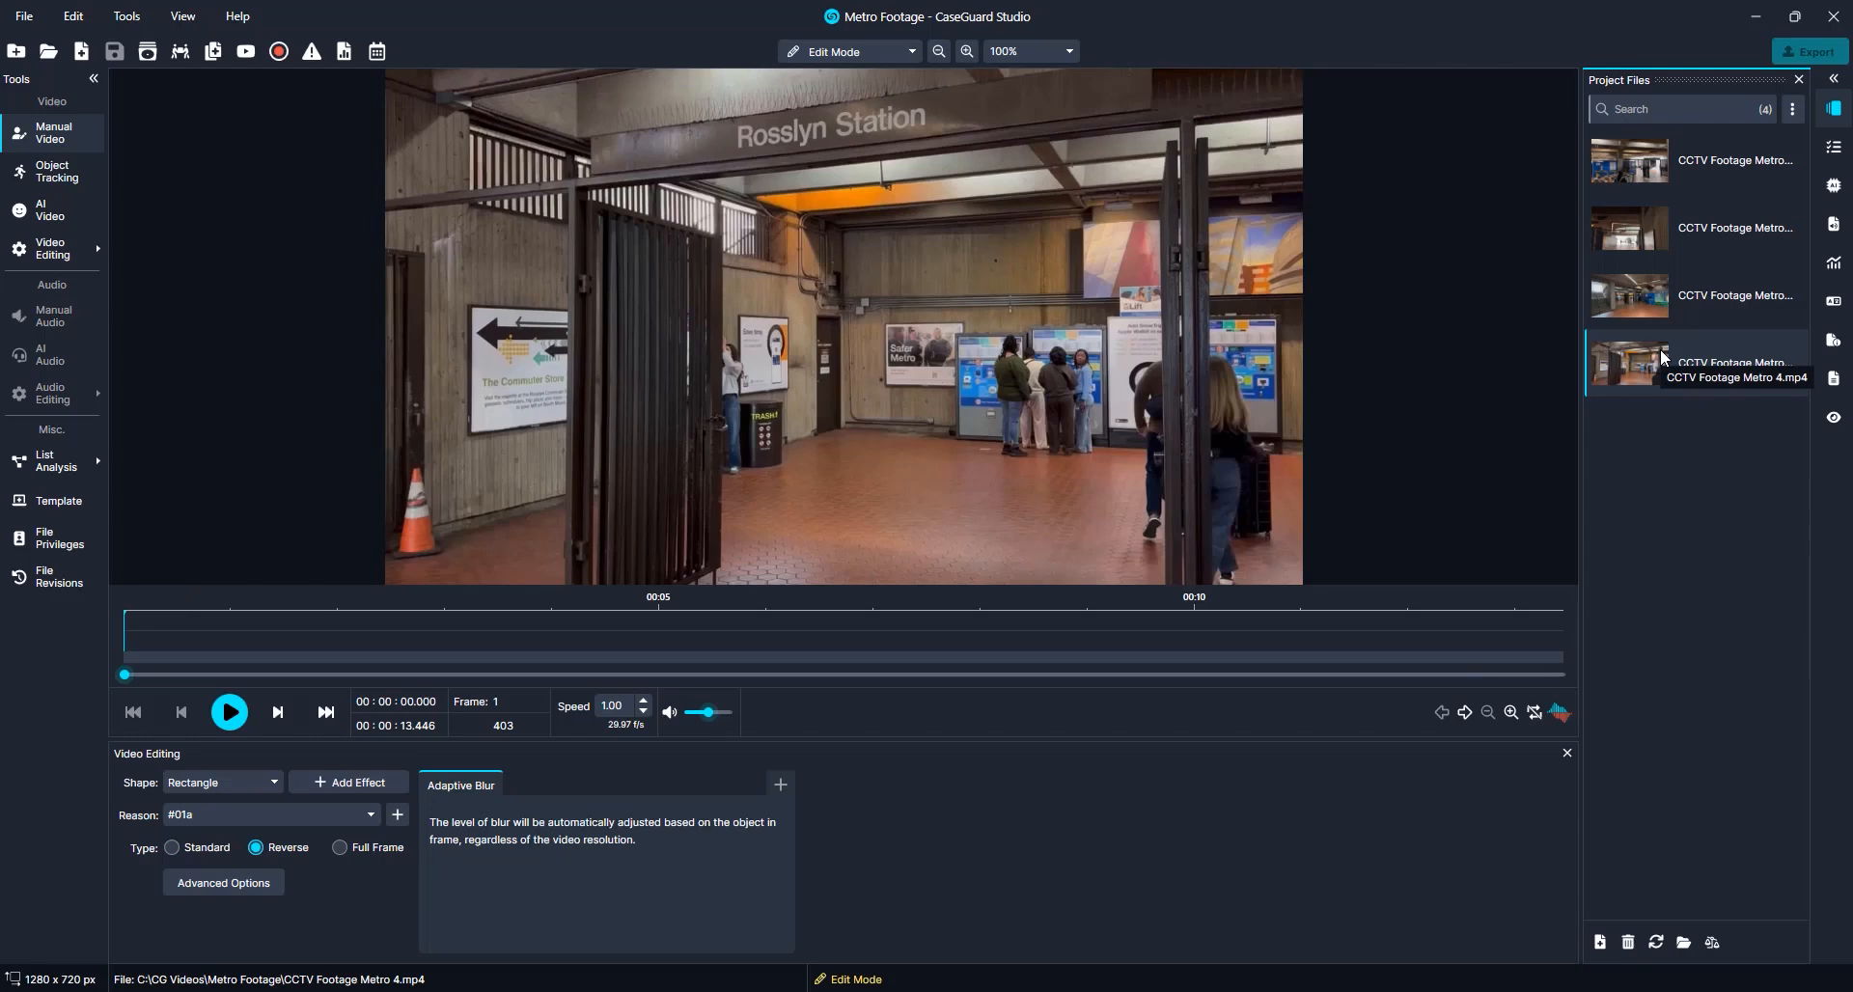
Start a Merge Files operation of type Merge Media Files (Side by Side)
click(41, 244)
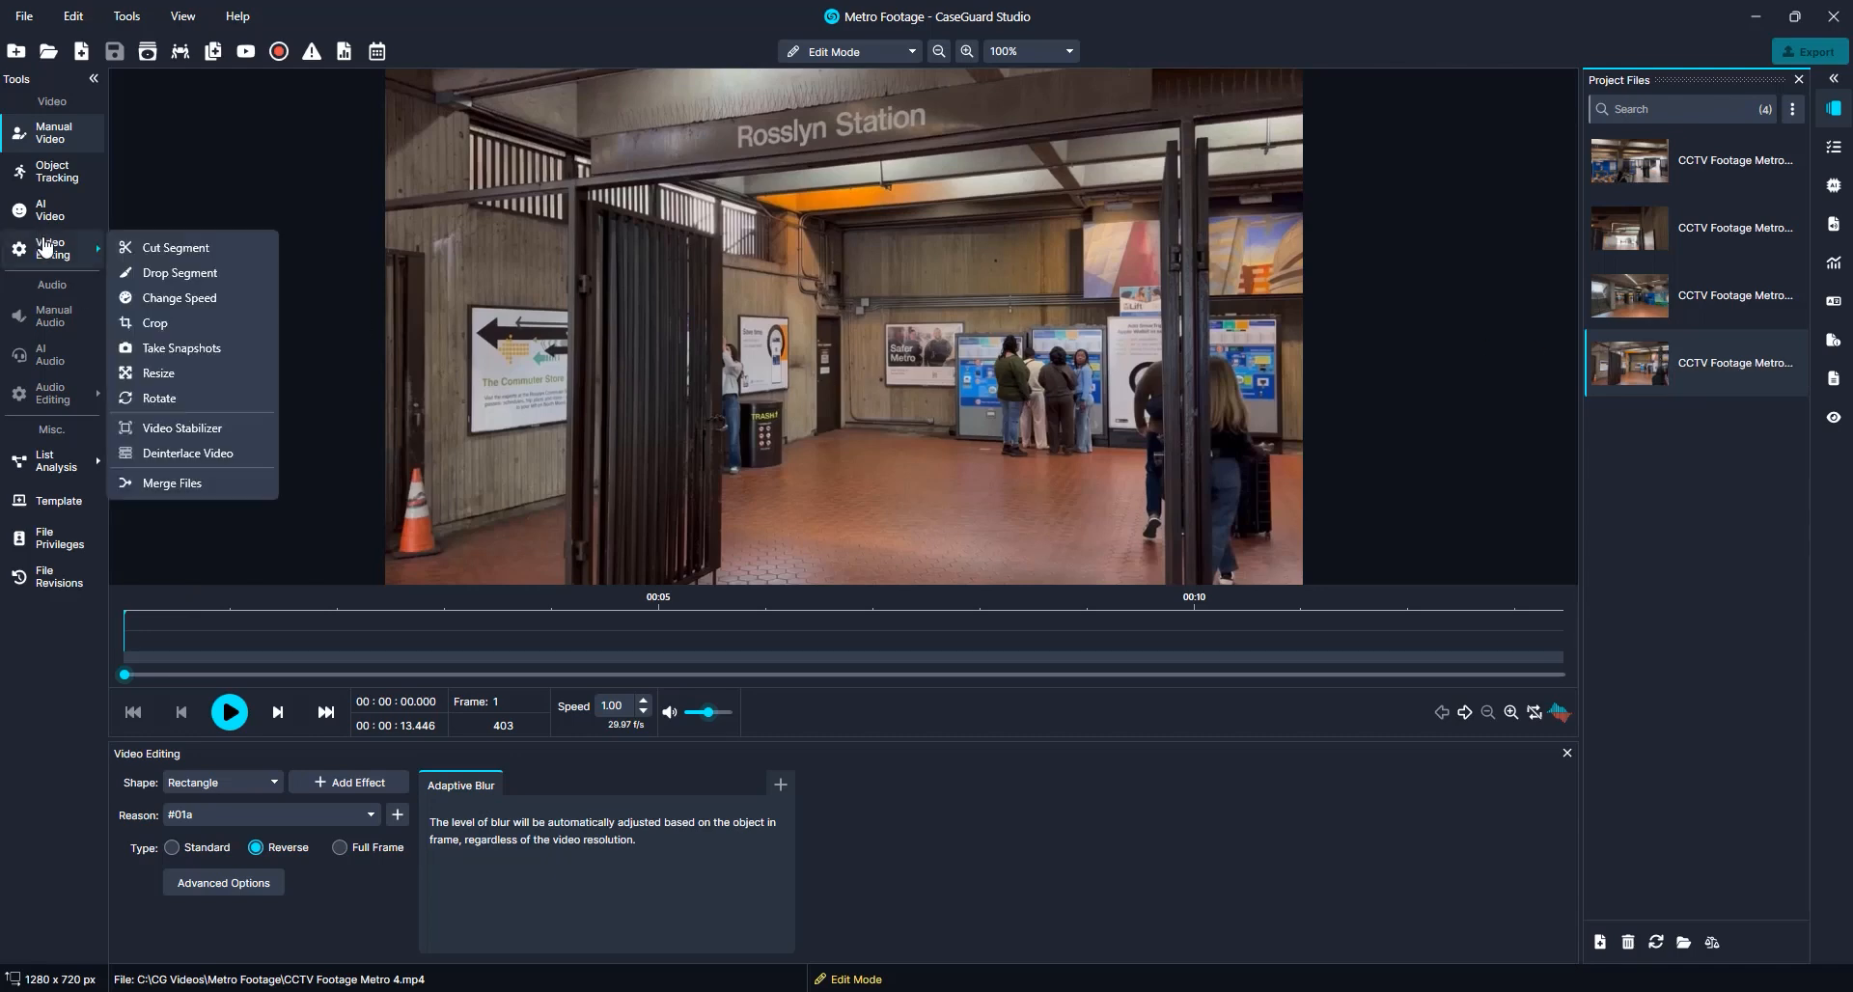
click(184, 484)
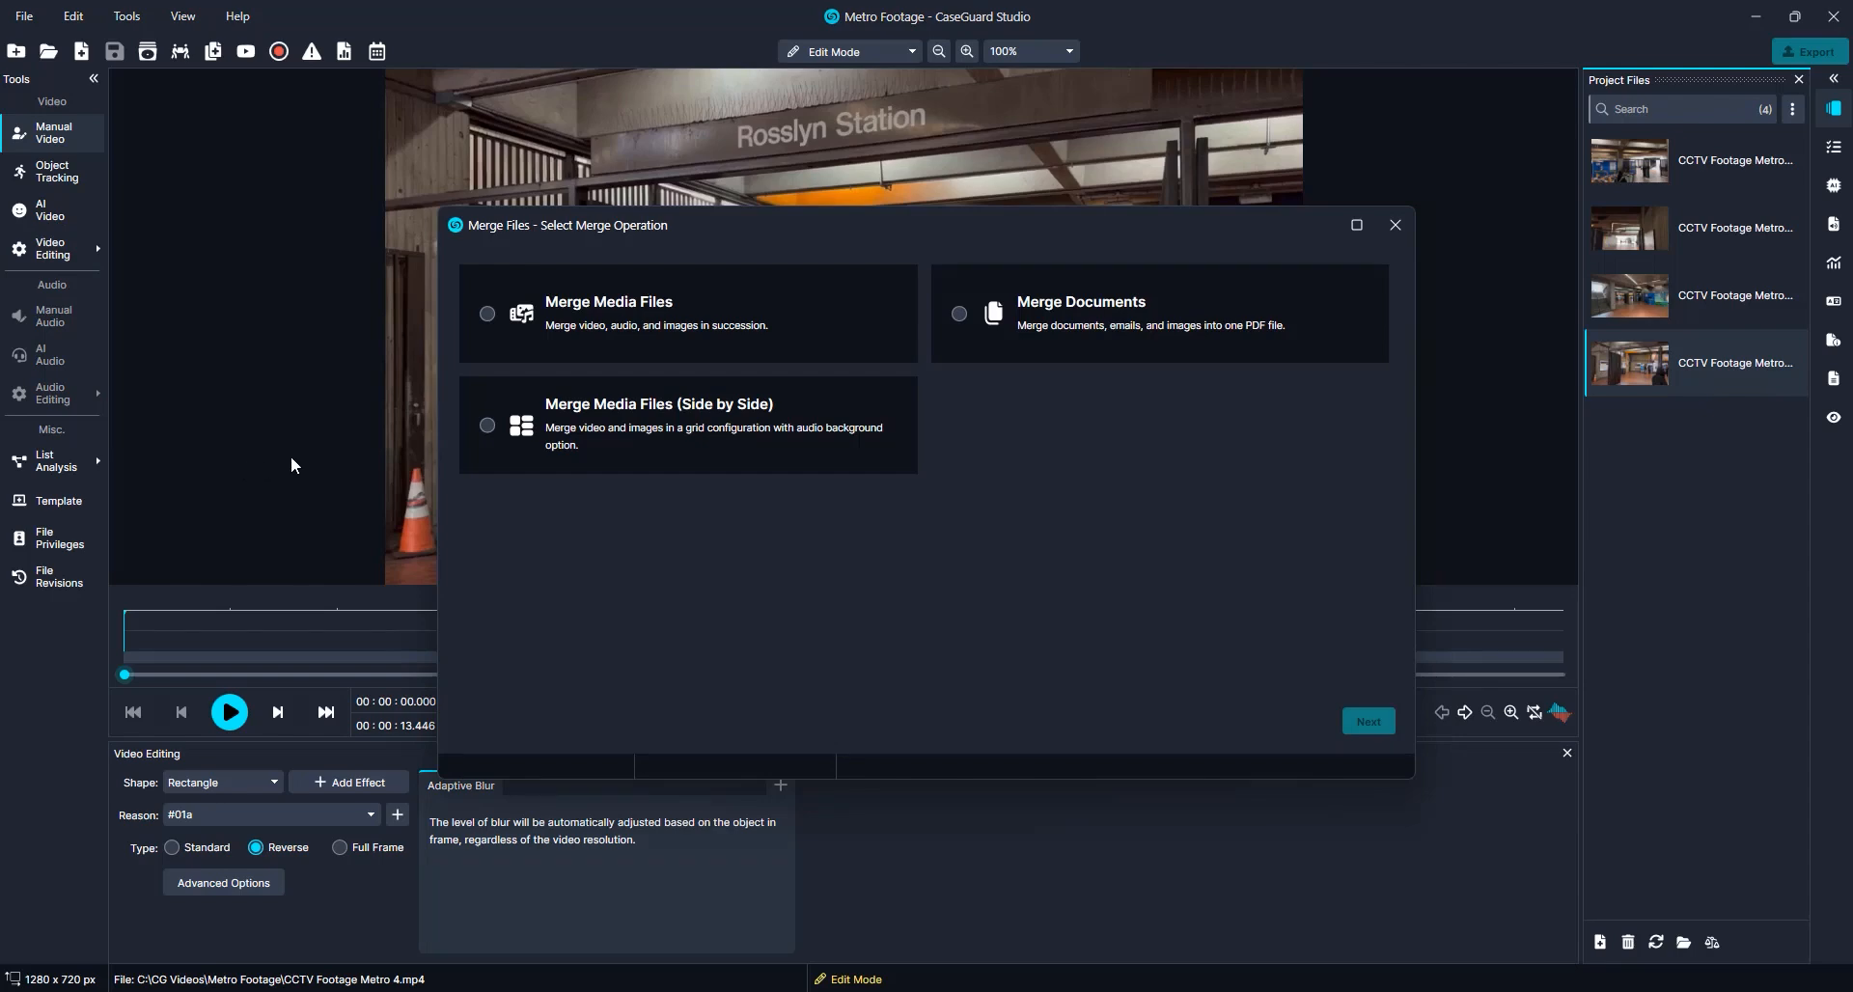
click(522, 436)
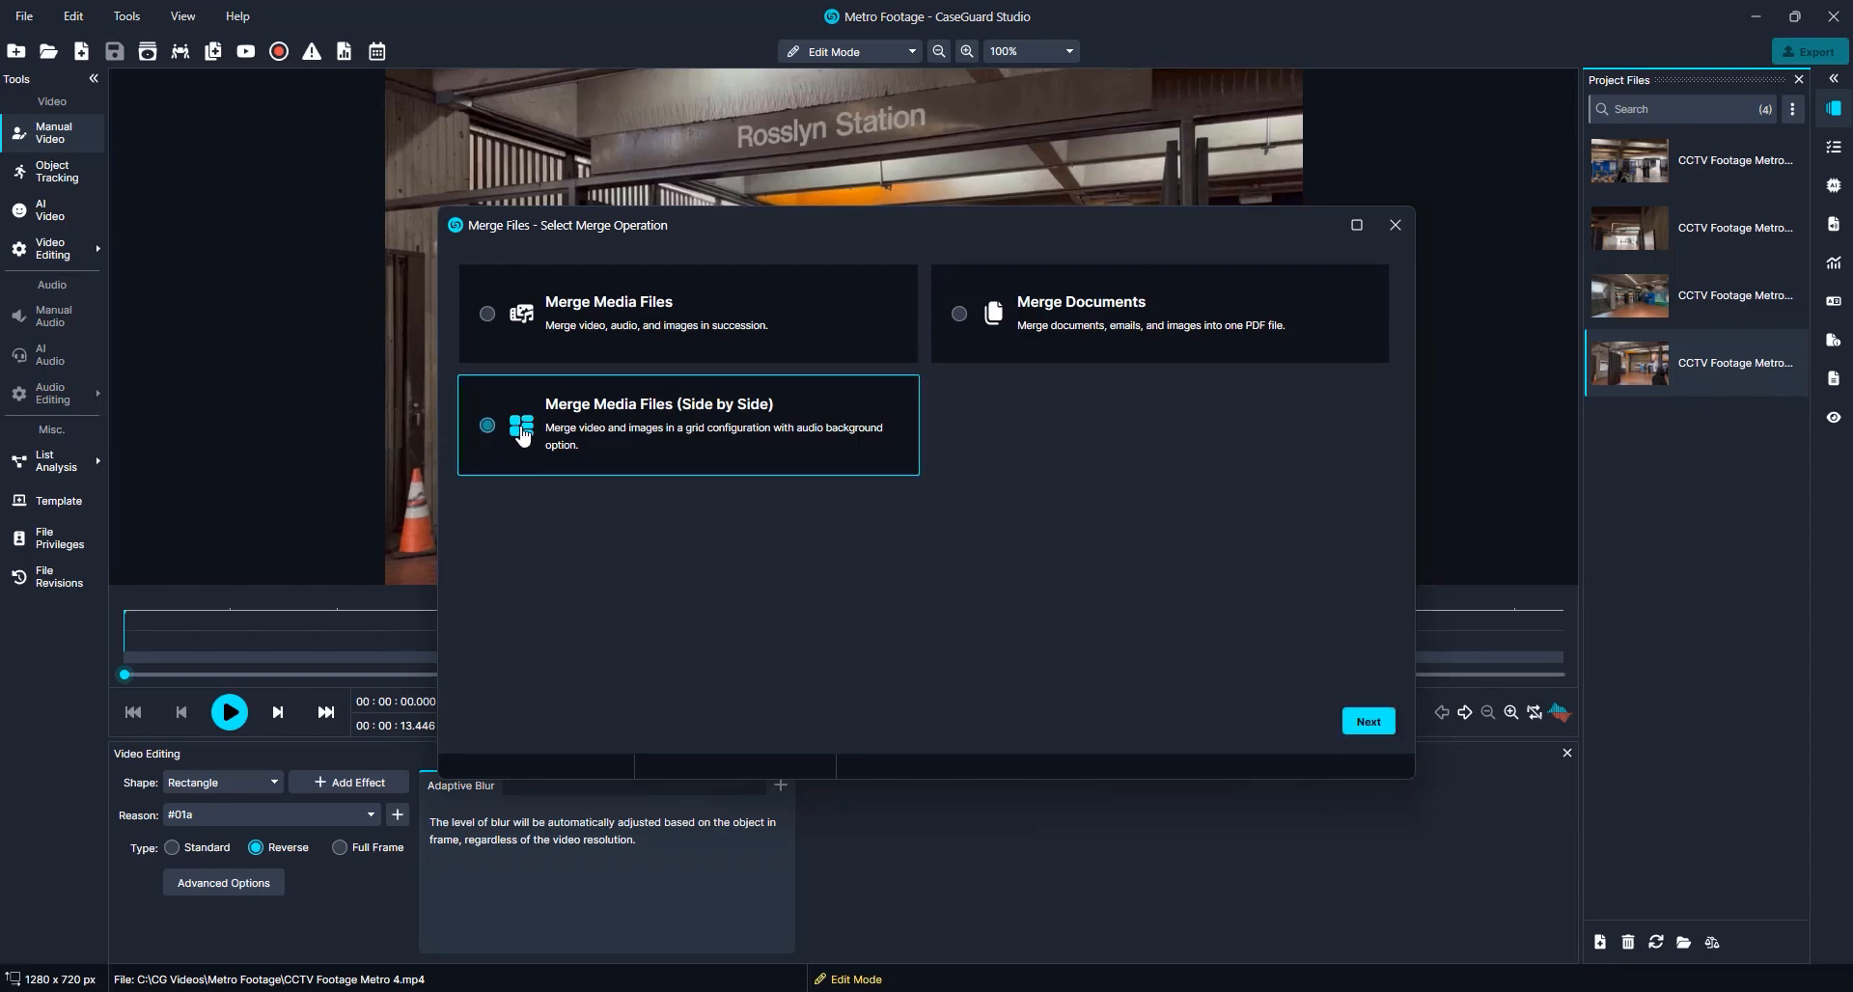
click(1368, 723)
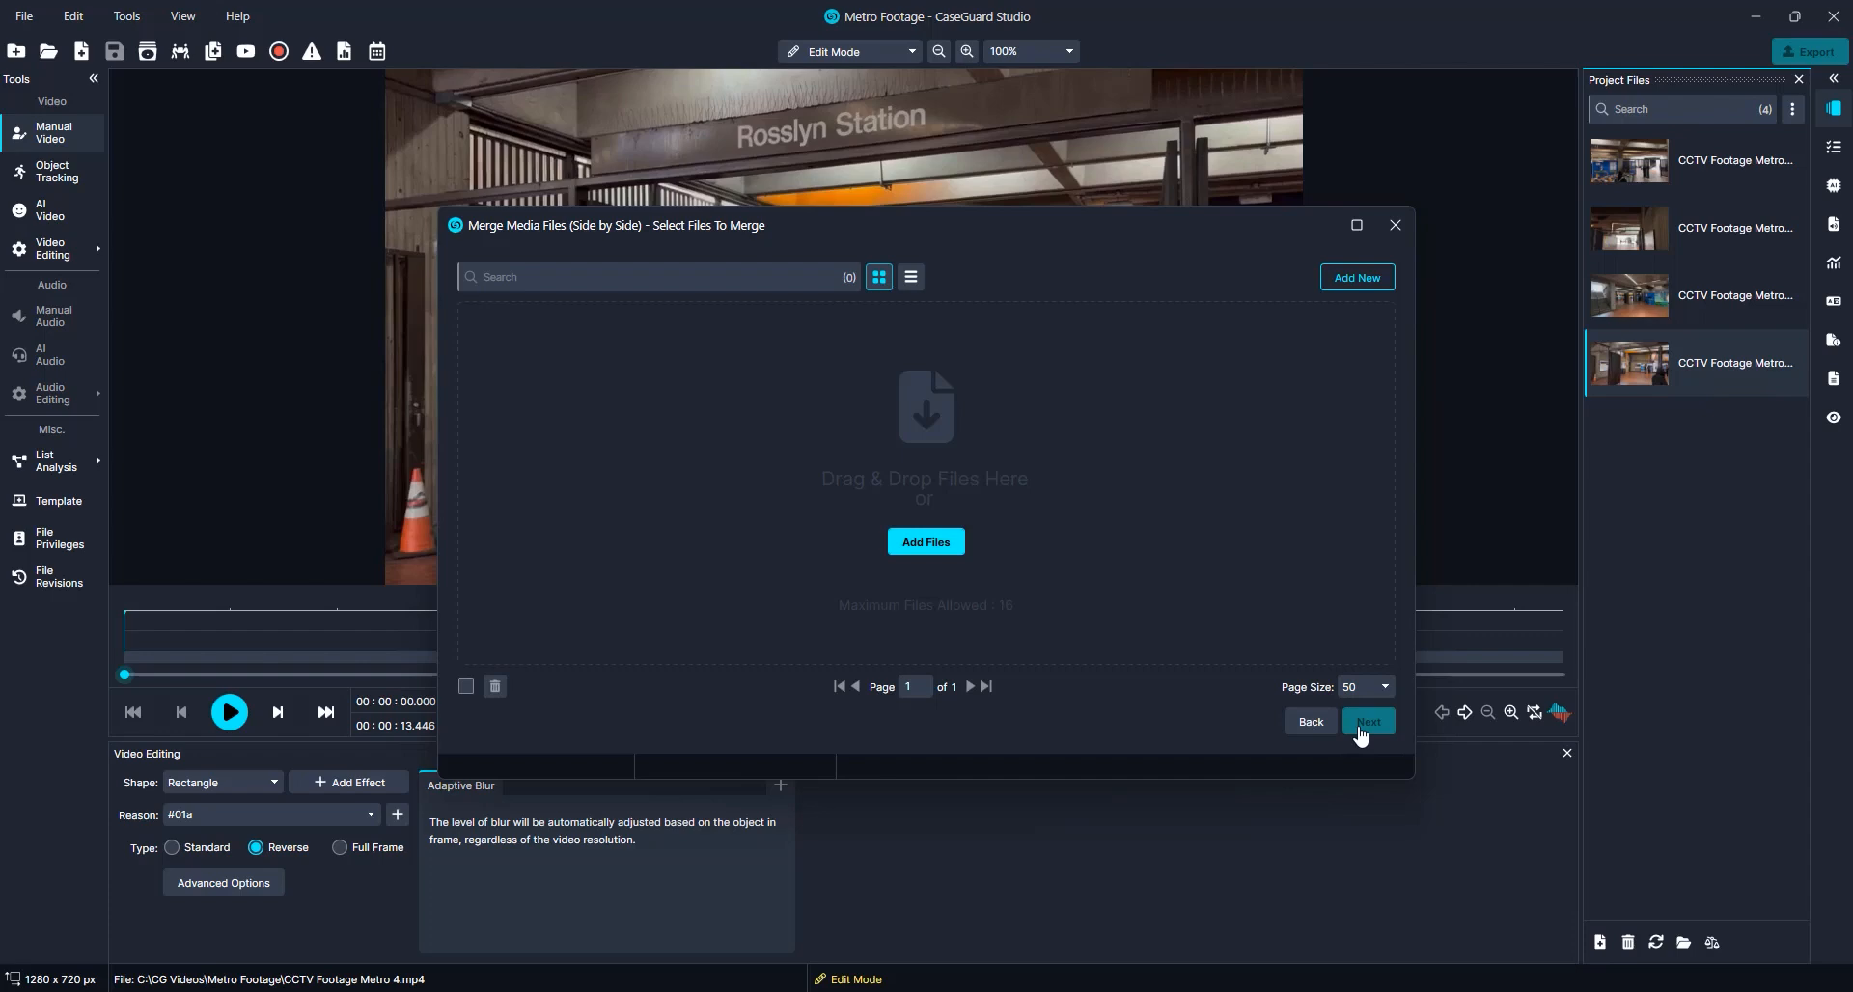
Add CCTV Footage Metro 4, 3, 2 and 1 from Downloads as the files to merge
click(944, 544)
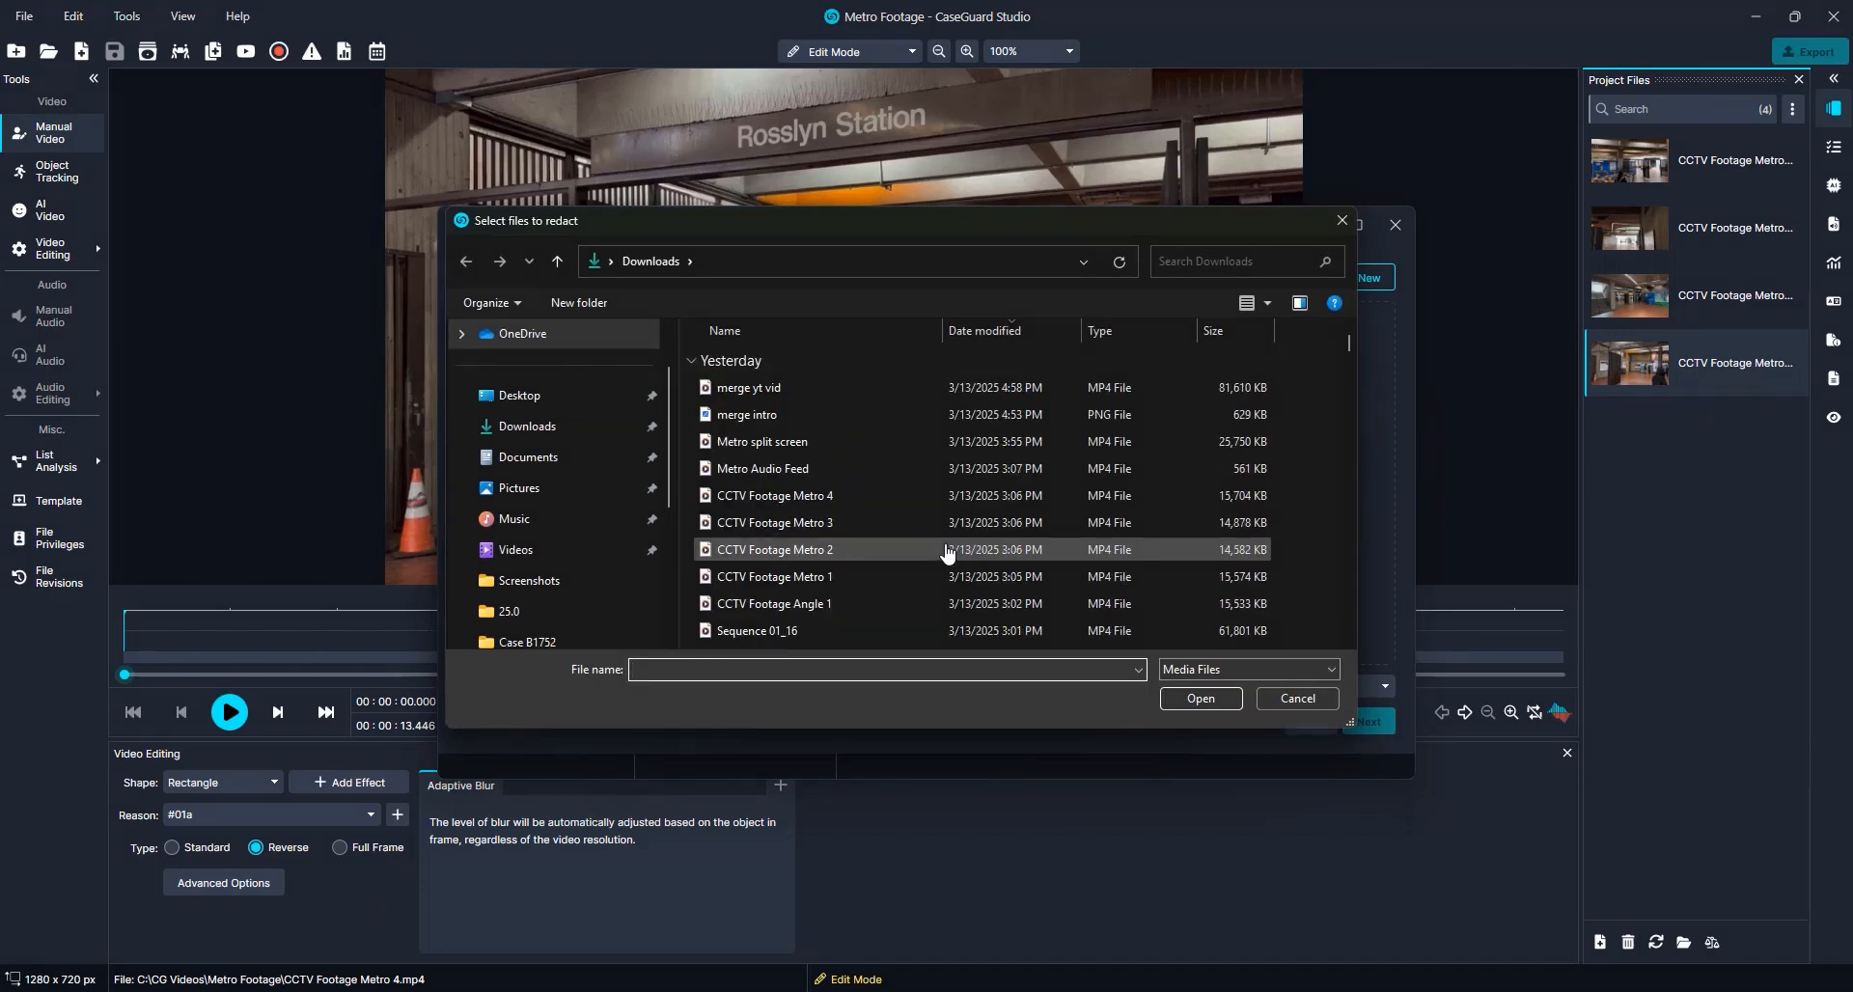
click(691, 495)
drag(752, 522, 831, 571)
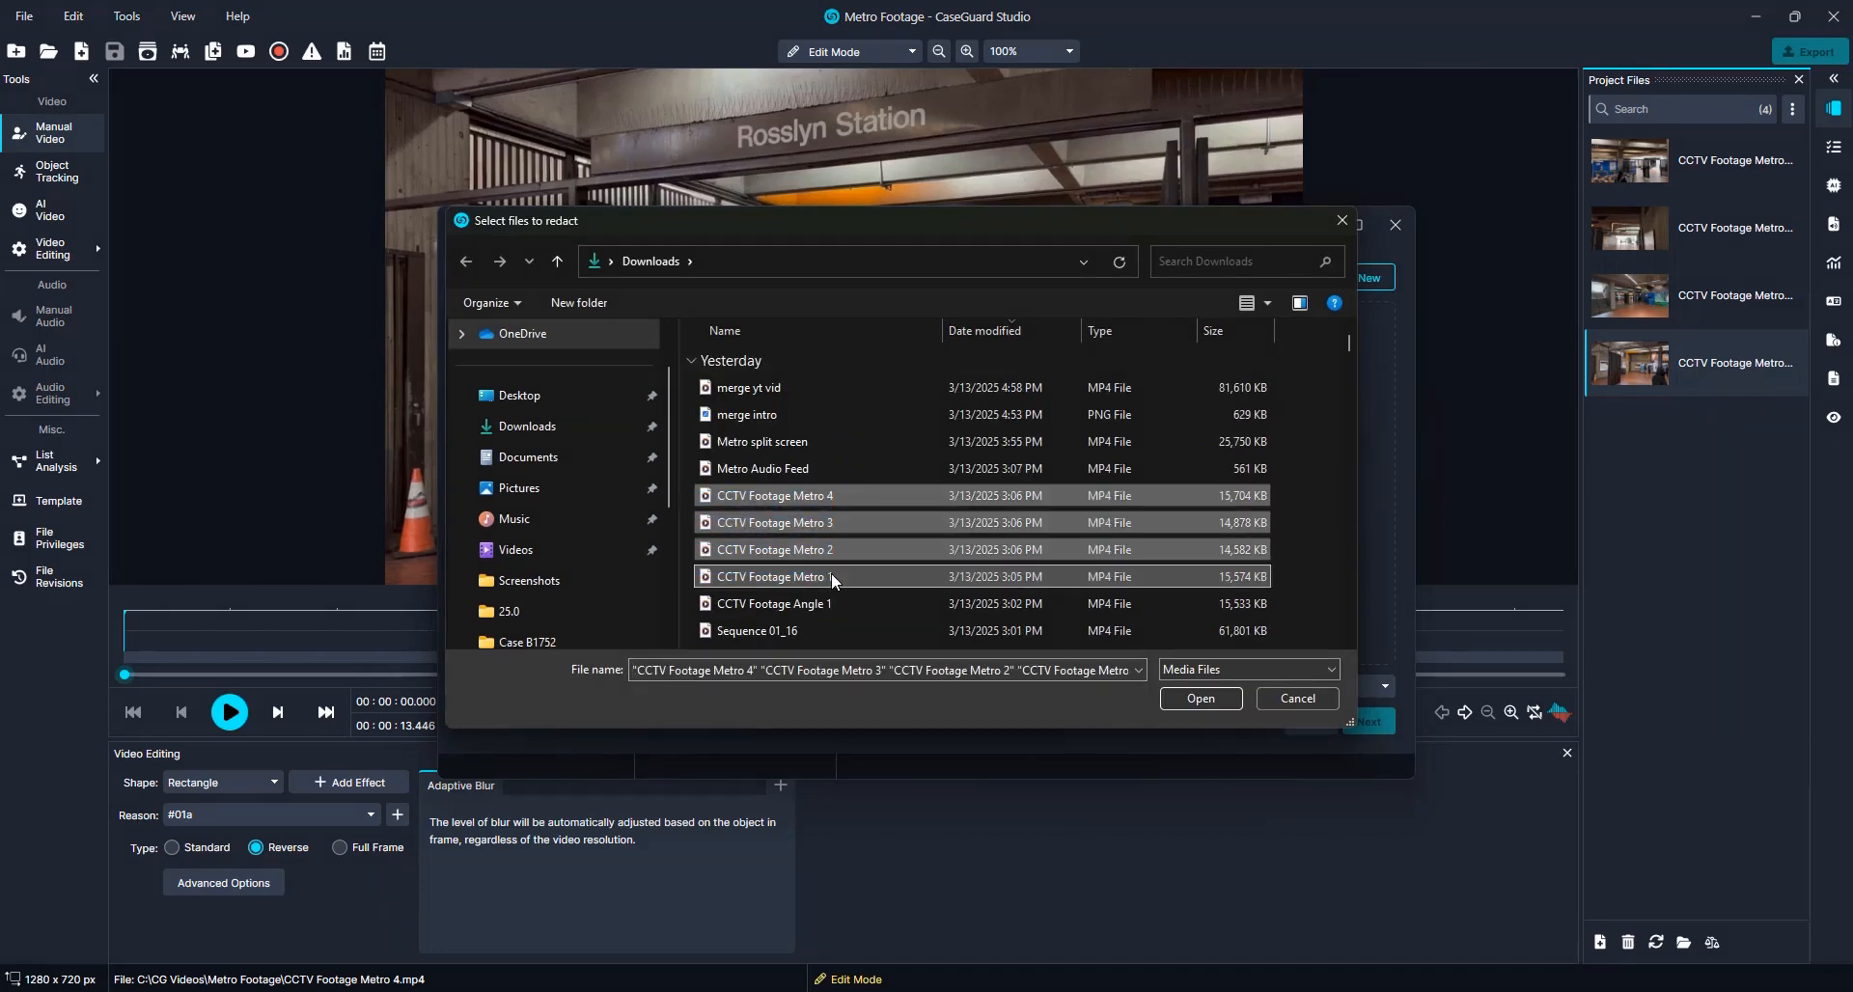
click(1186, 703)
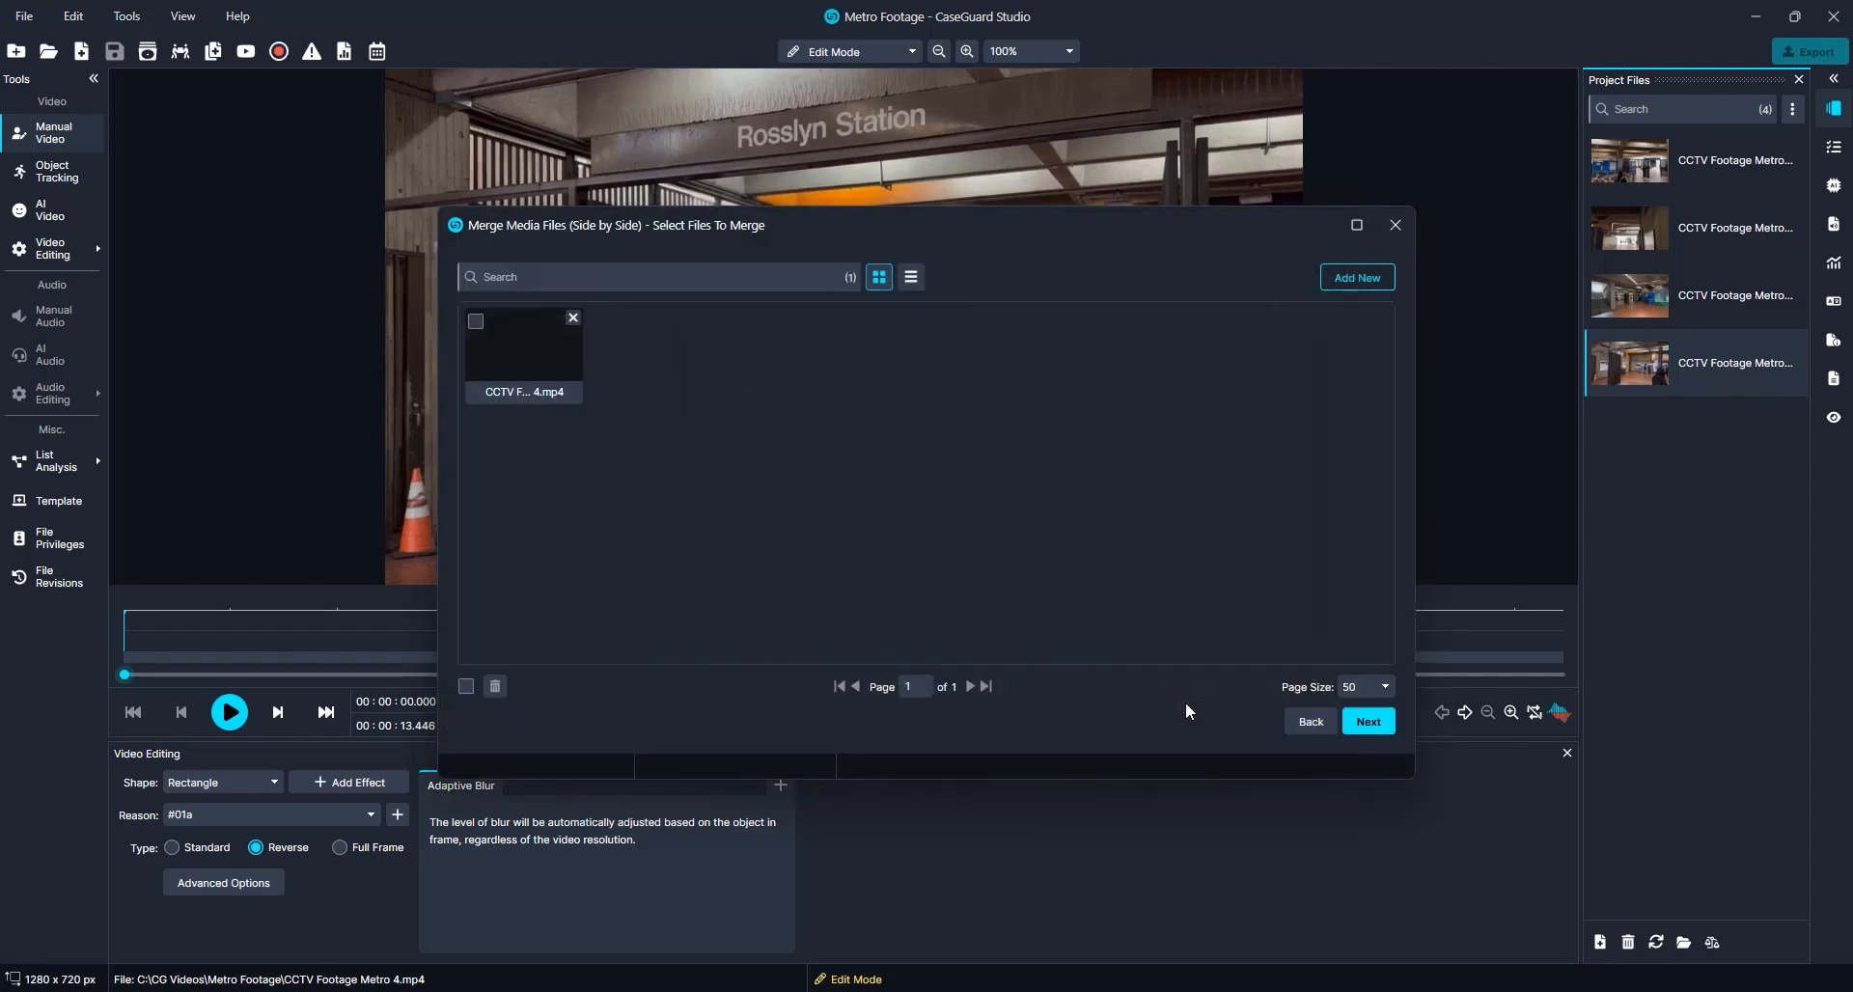
click(1367, 724)
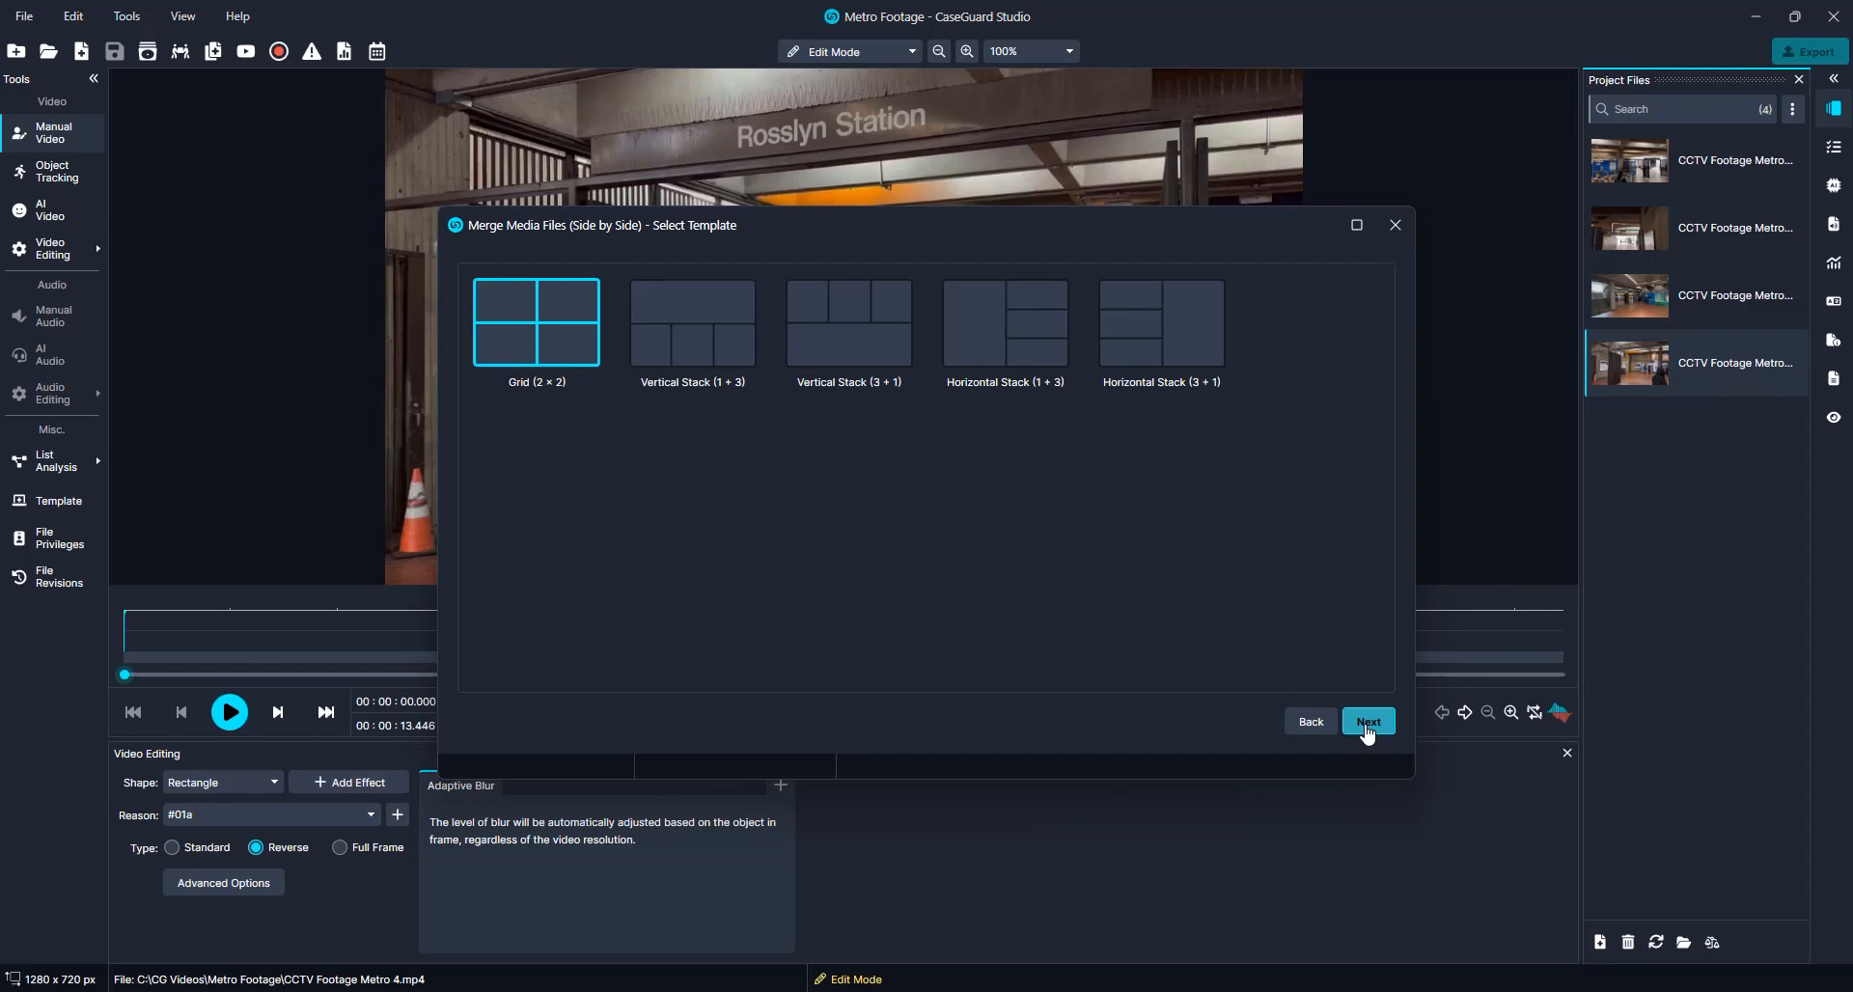
Use the Grid (2 × 2) template, rearrange the clips to Metro 3, 4 on top and 1, 2 below, and toggle Metro 4's audio
click(1366, 725)
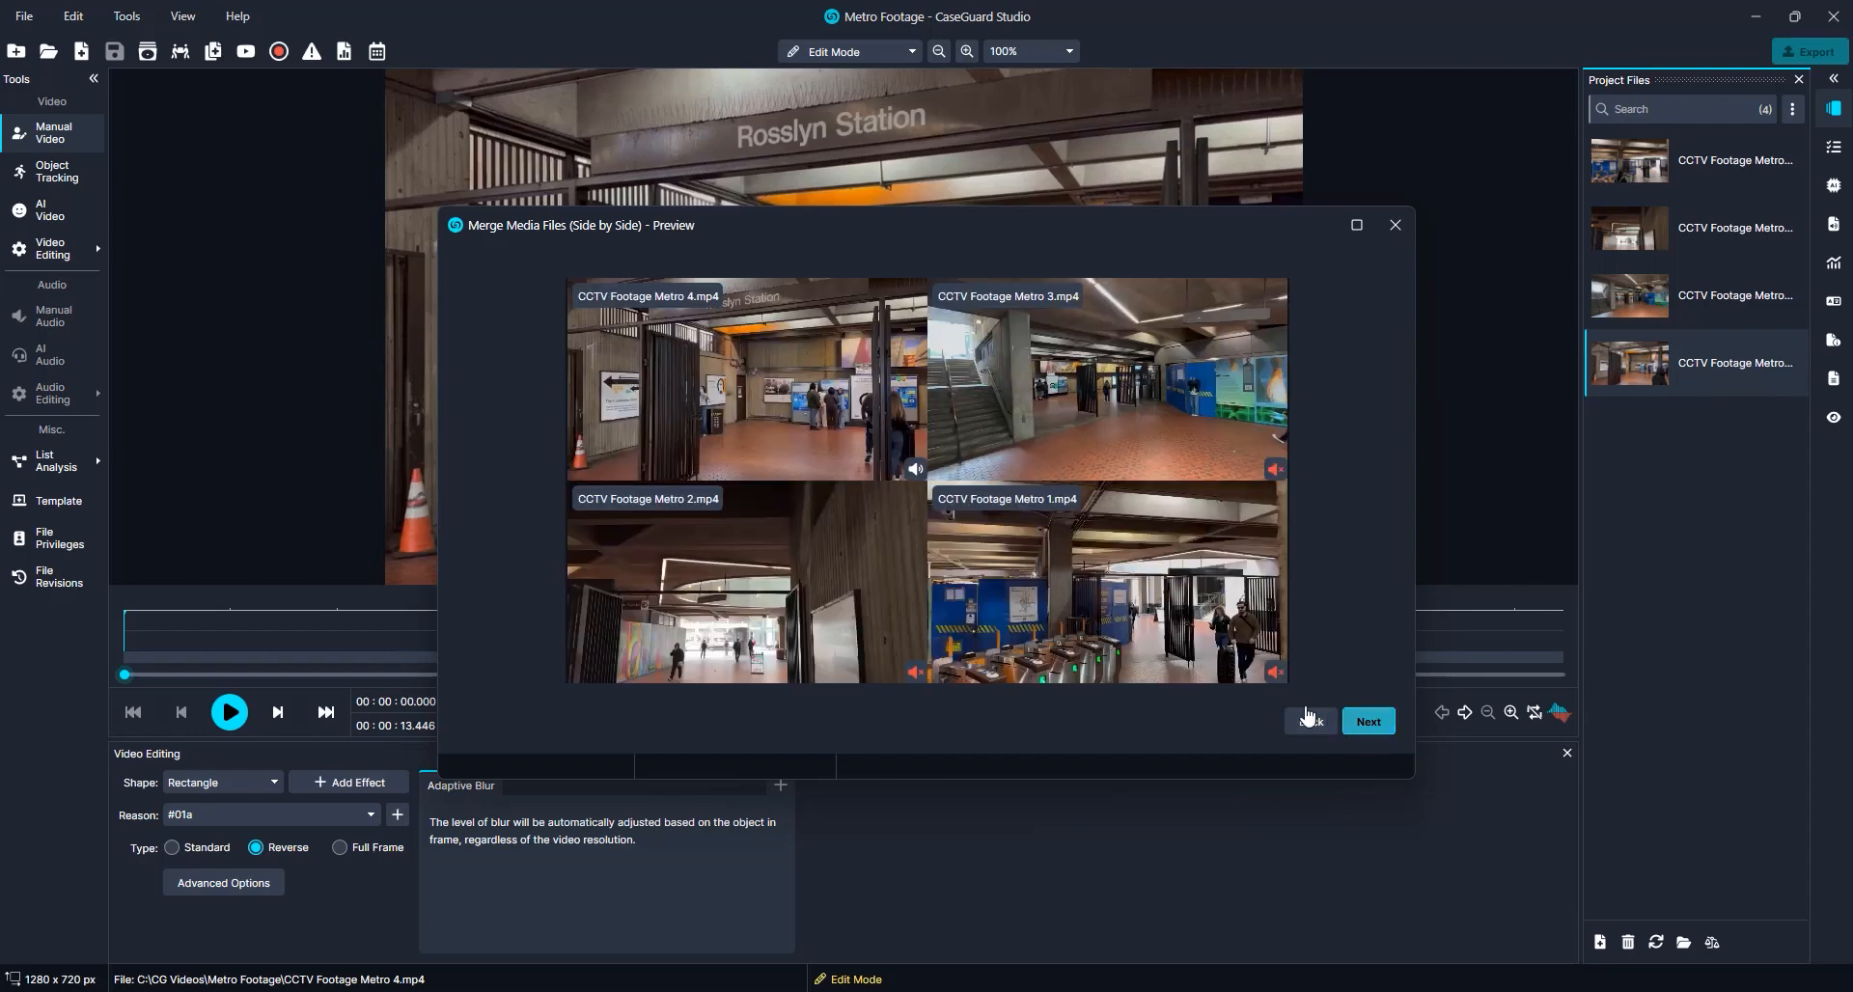
drag(1116, 584, 751, 604)
drag(751, 388, 1066, 388)
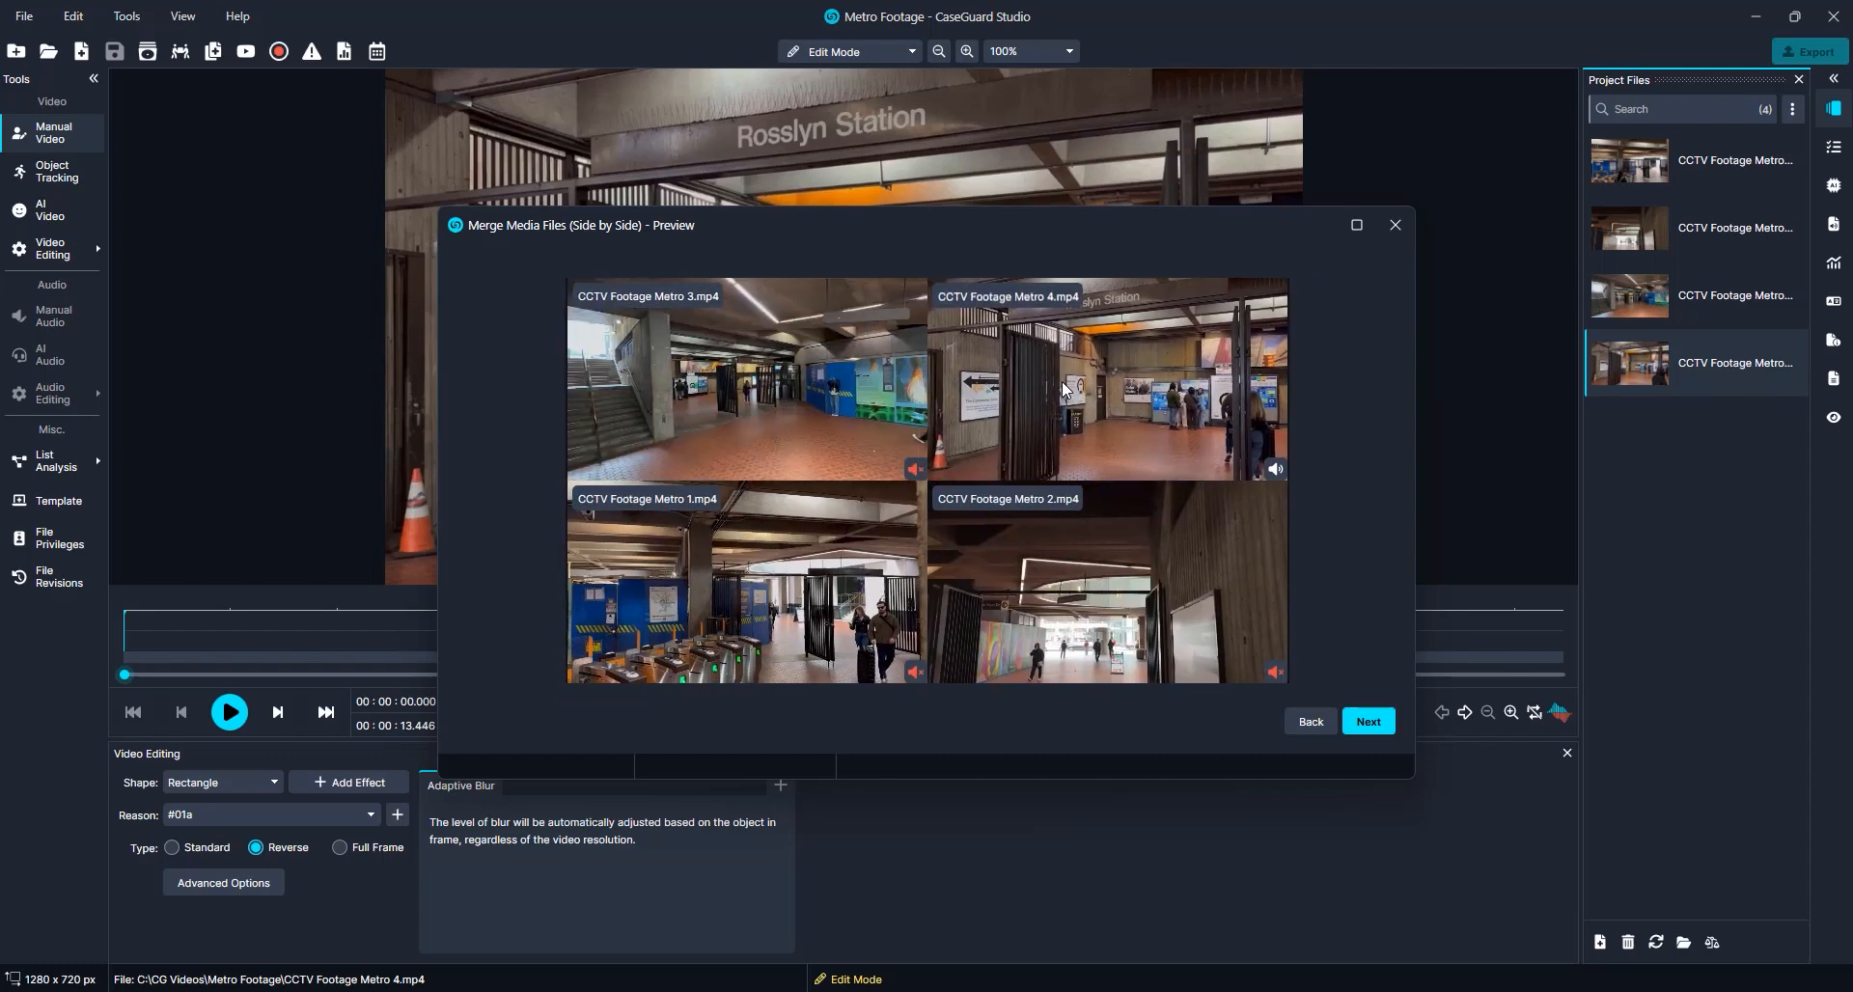
click(1275, 470)
click(1367, 724)
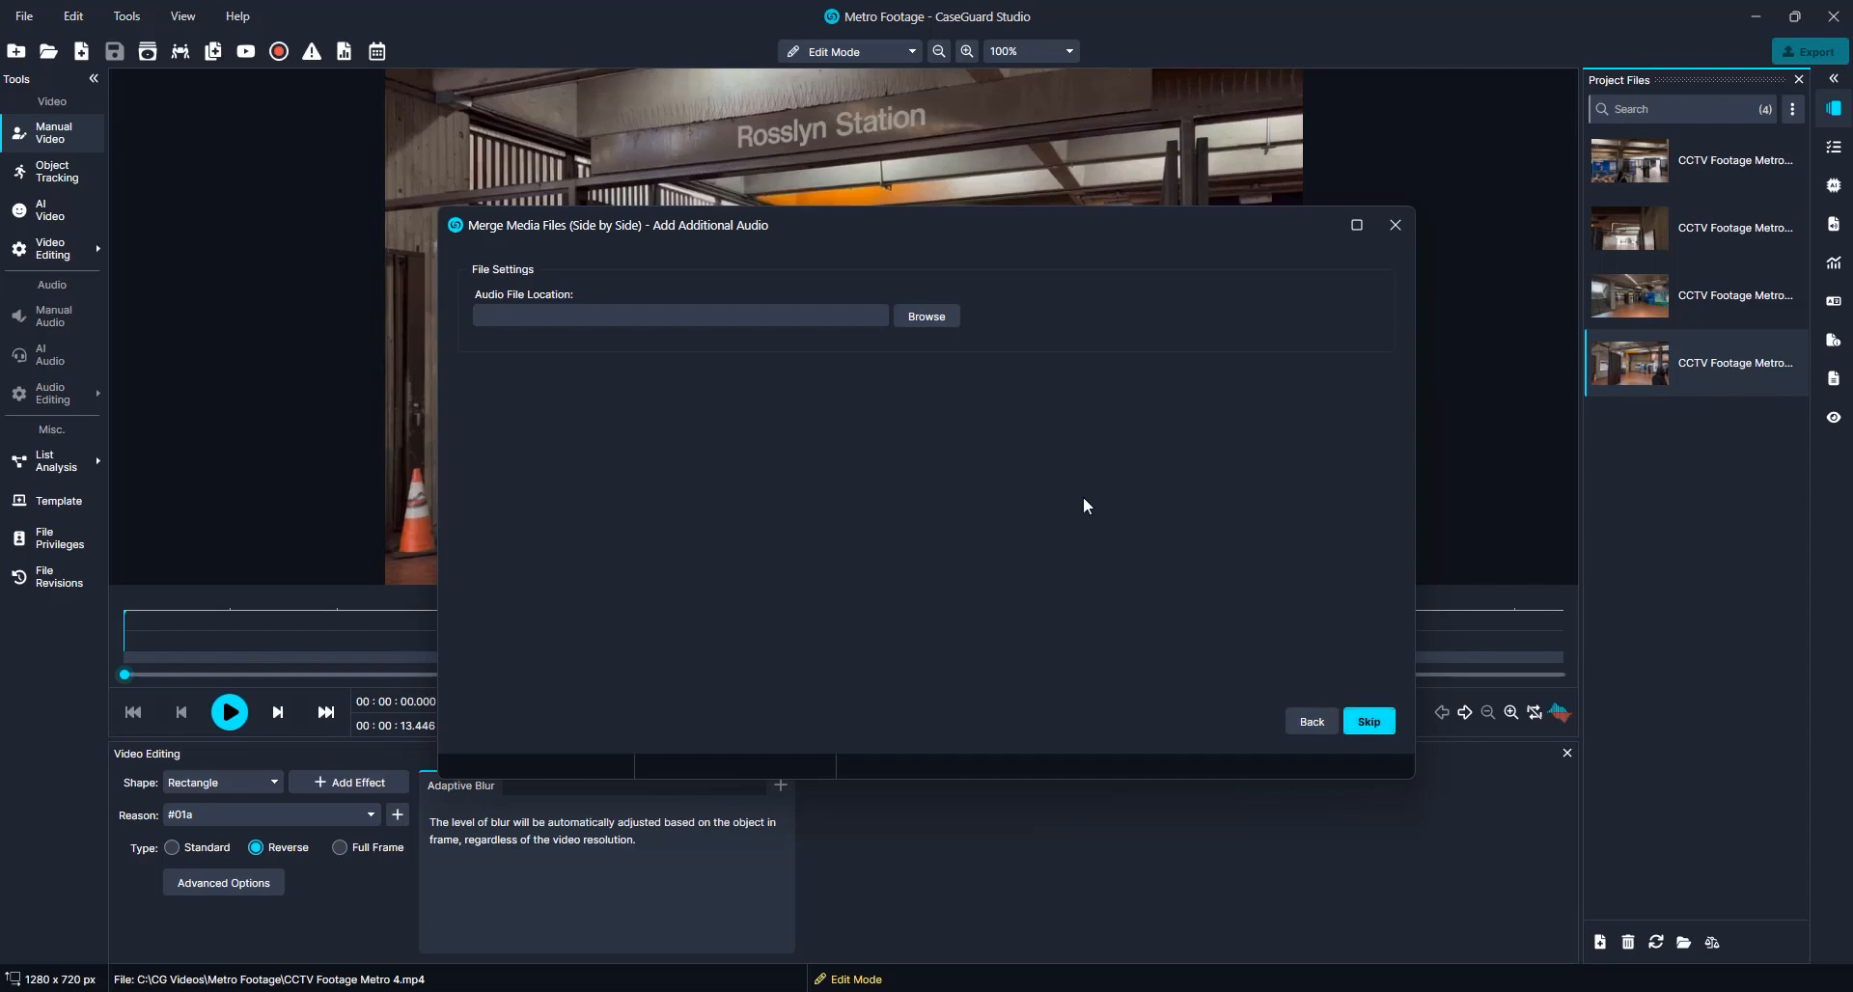
Add Metro Audio Feed from Downloads as the additional background audio, looping until the video ends
click(934, 321)
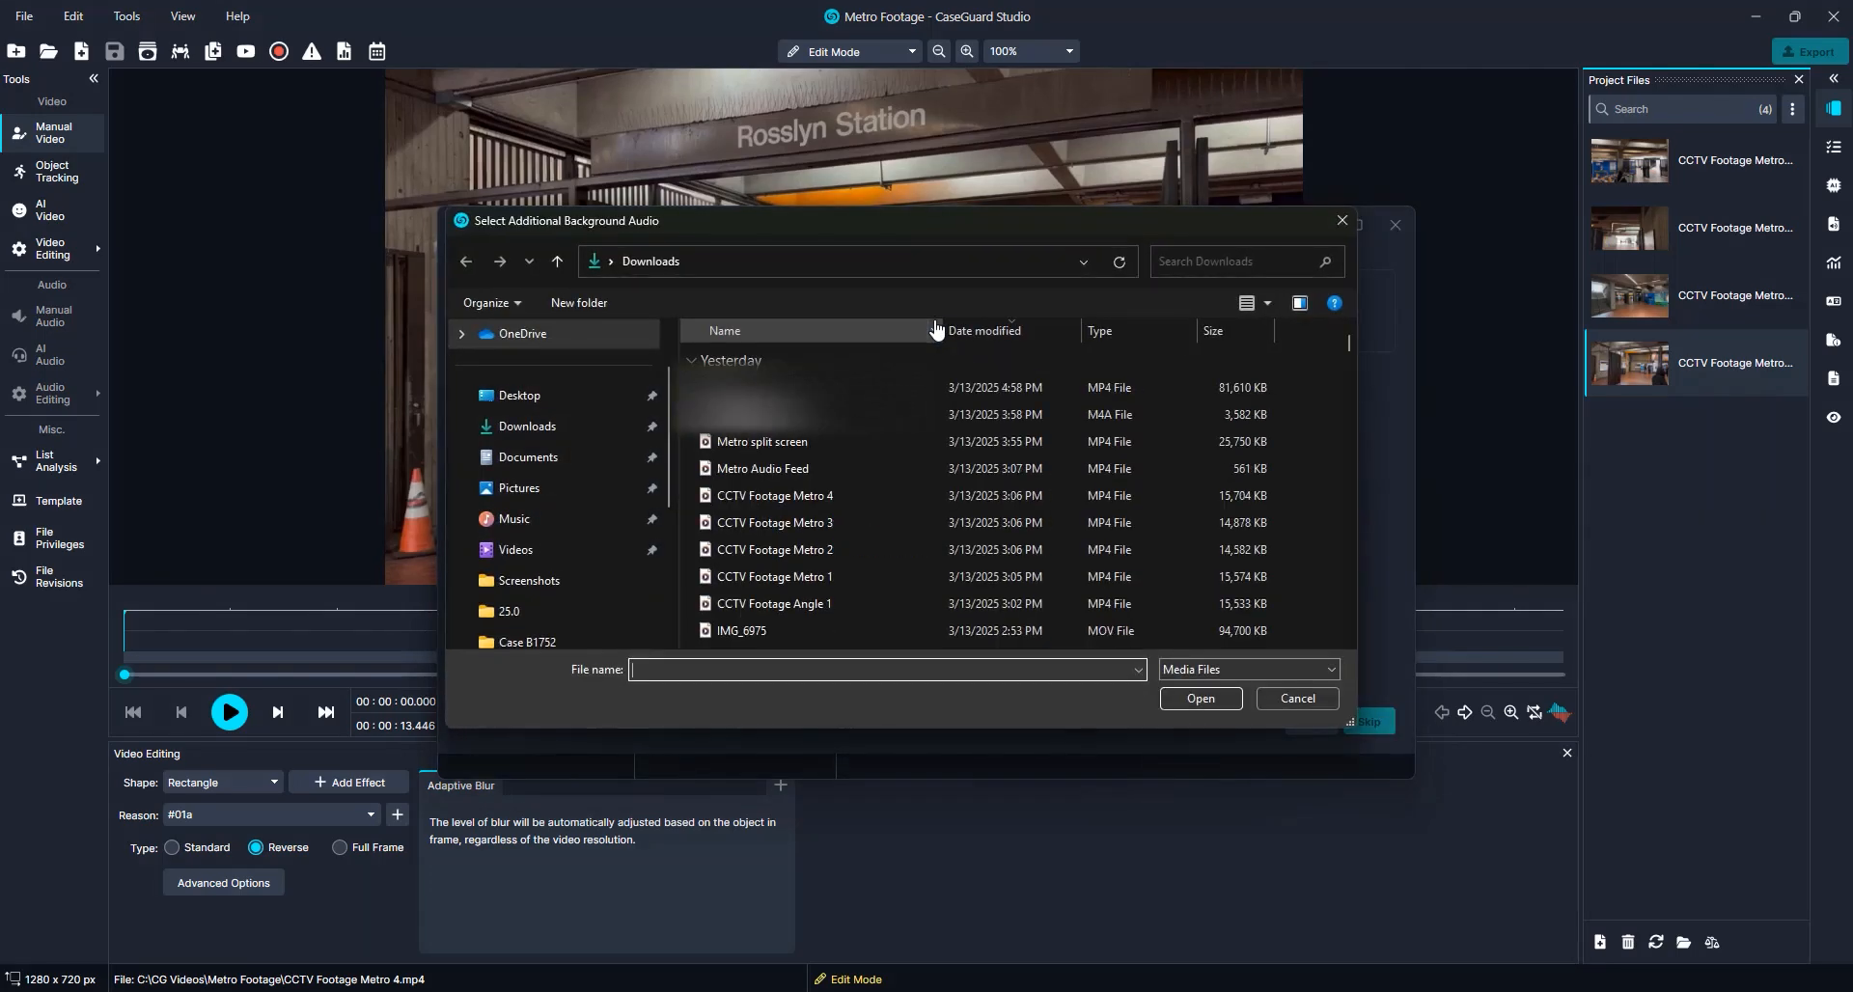
click(834, 461)
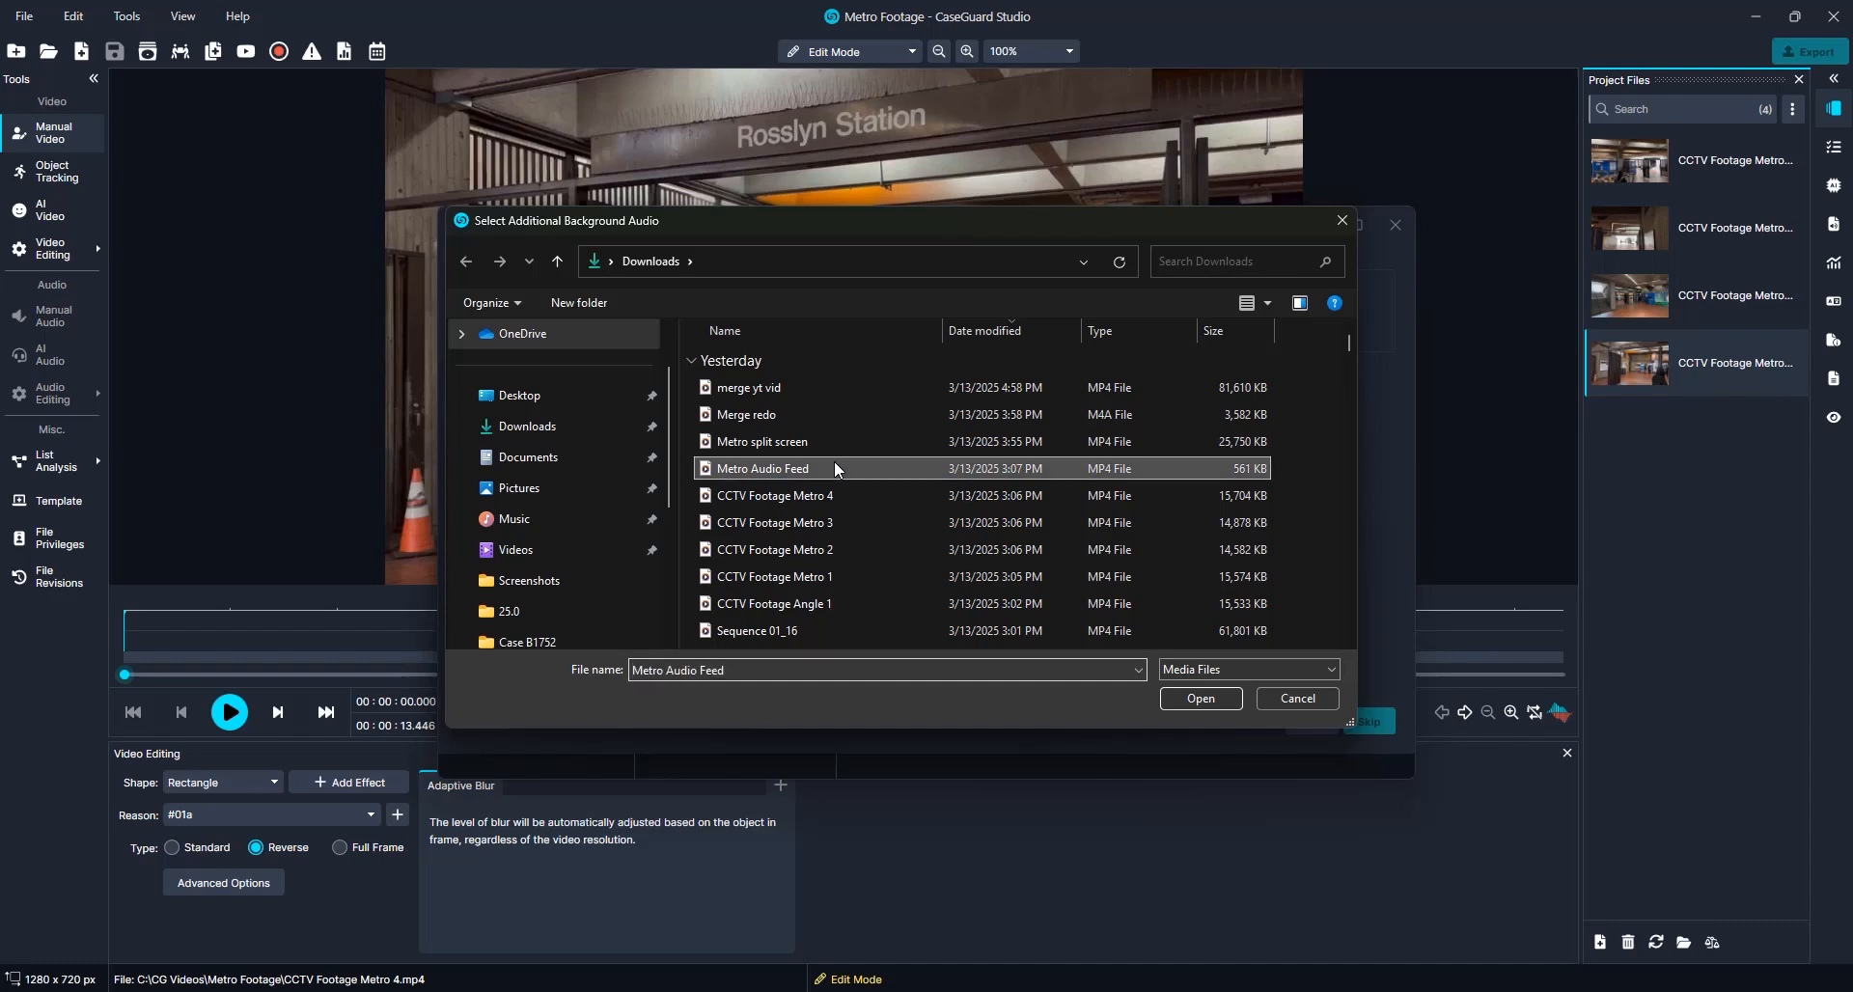
click(1227, 703)
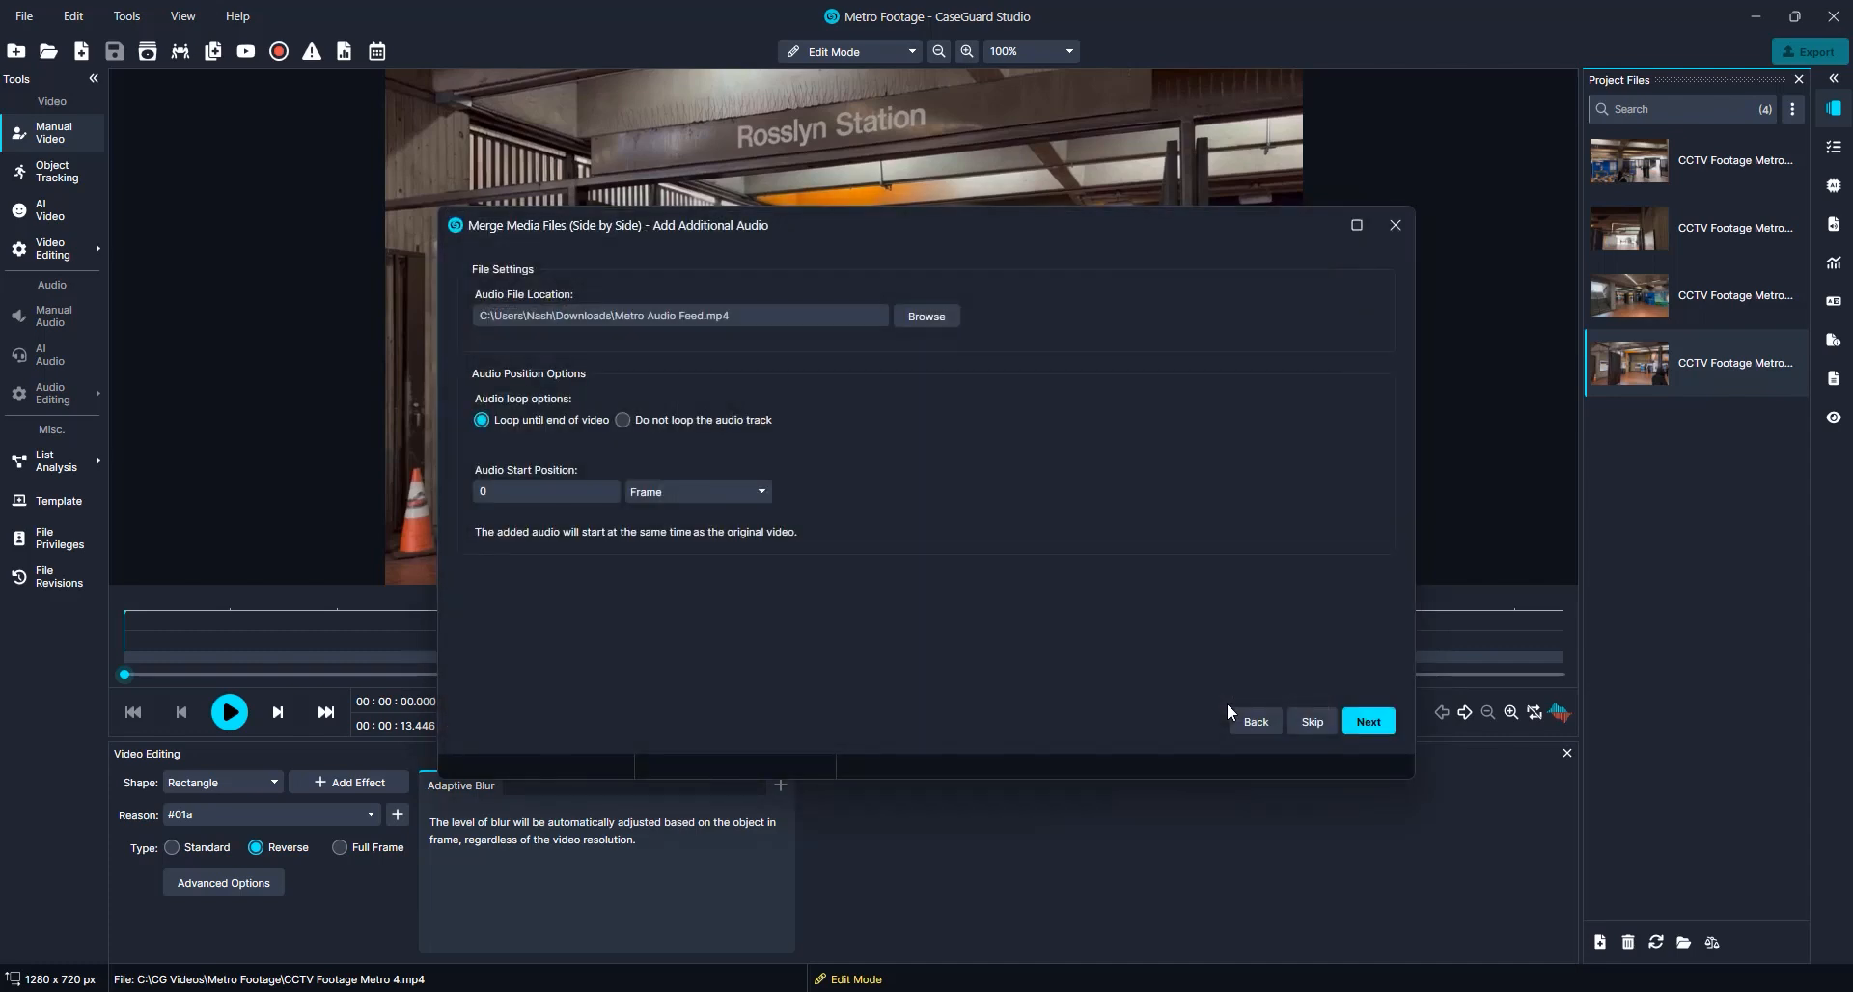
click(1370, 722)
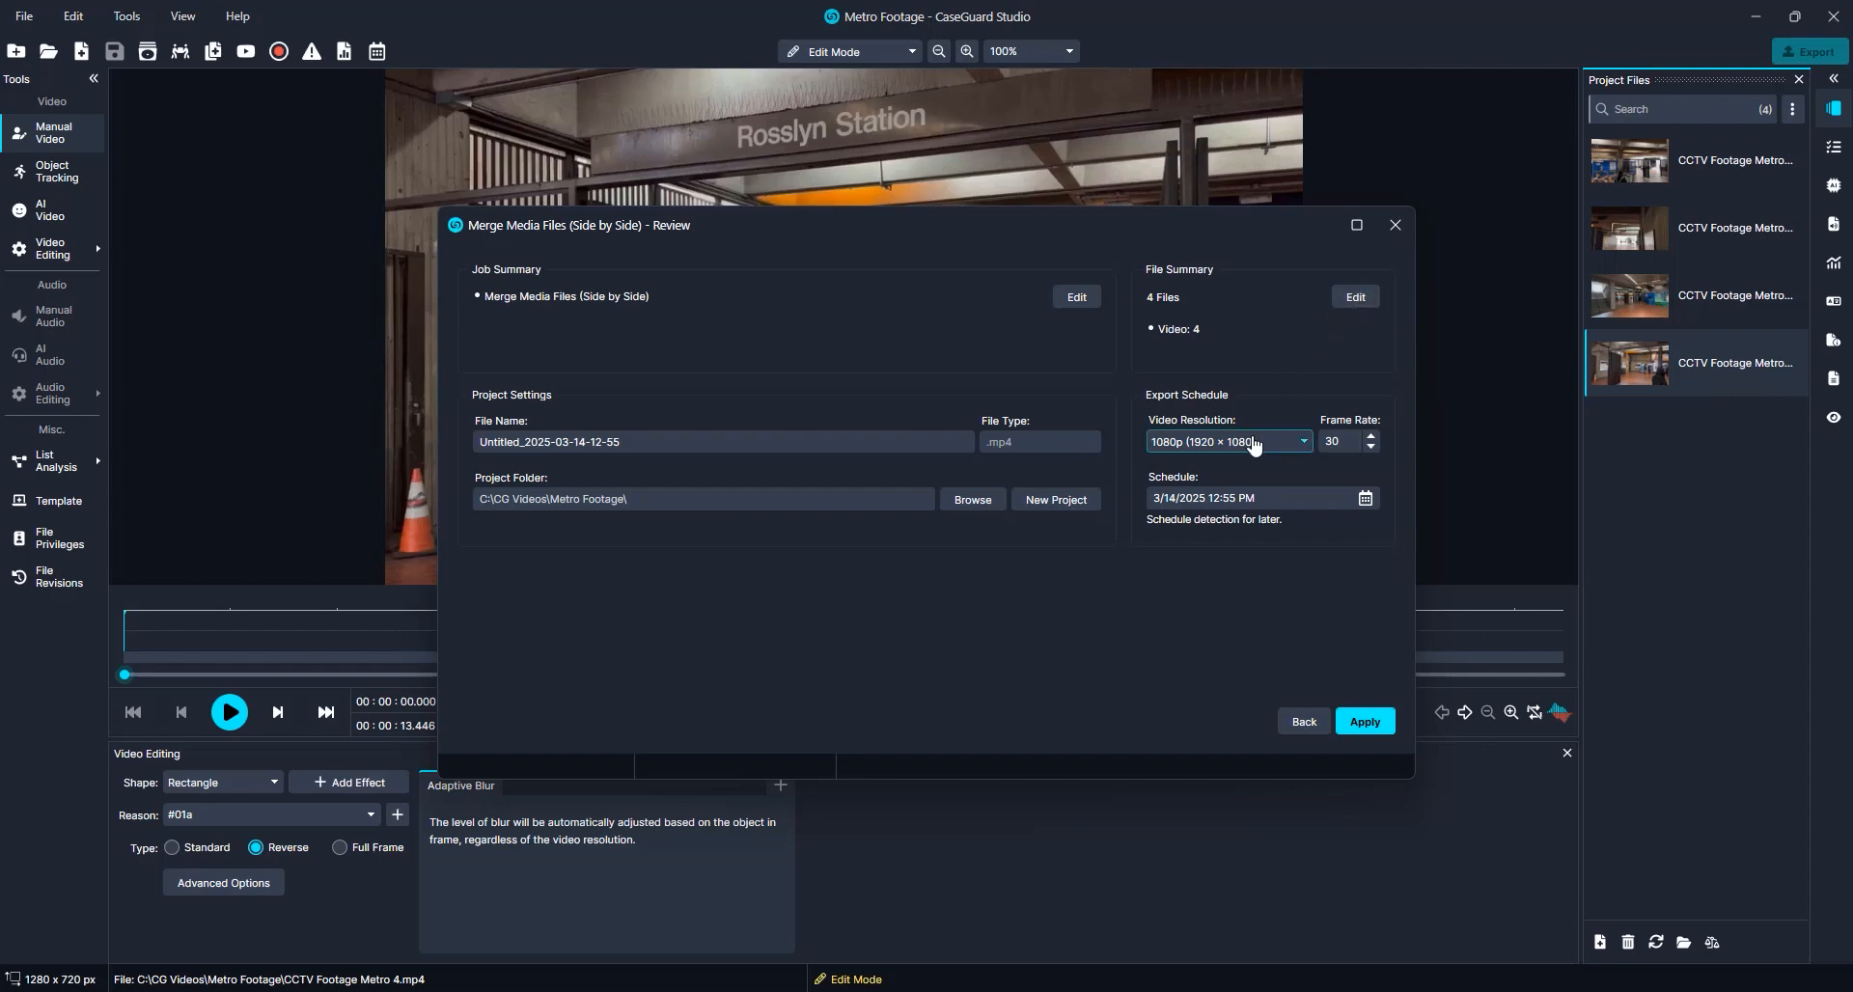
Replace the output file name's Untitled_2025 prefix with Metro Footage and apply the merge
click(1333, 440)
click(816, 436)
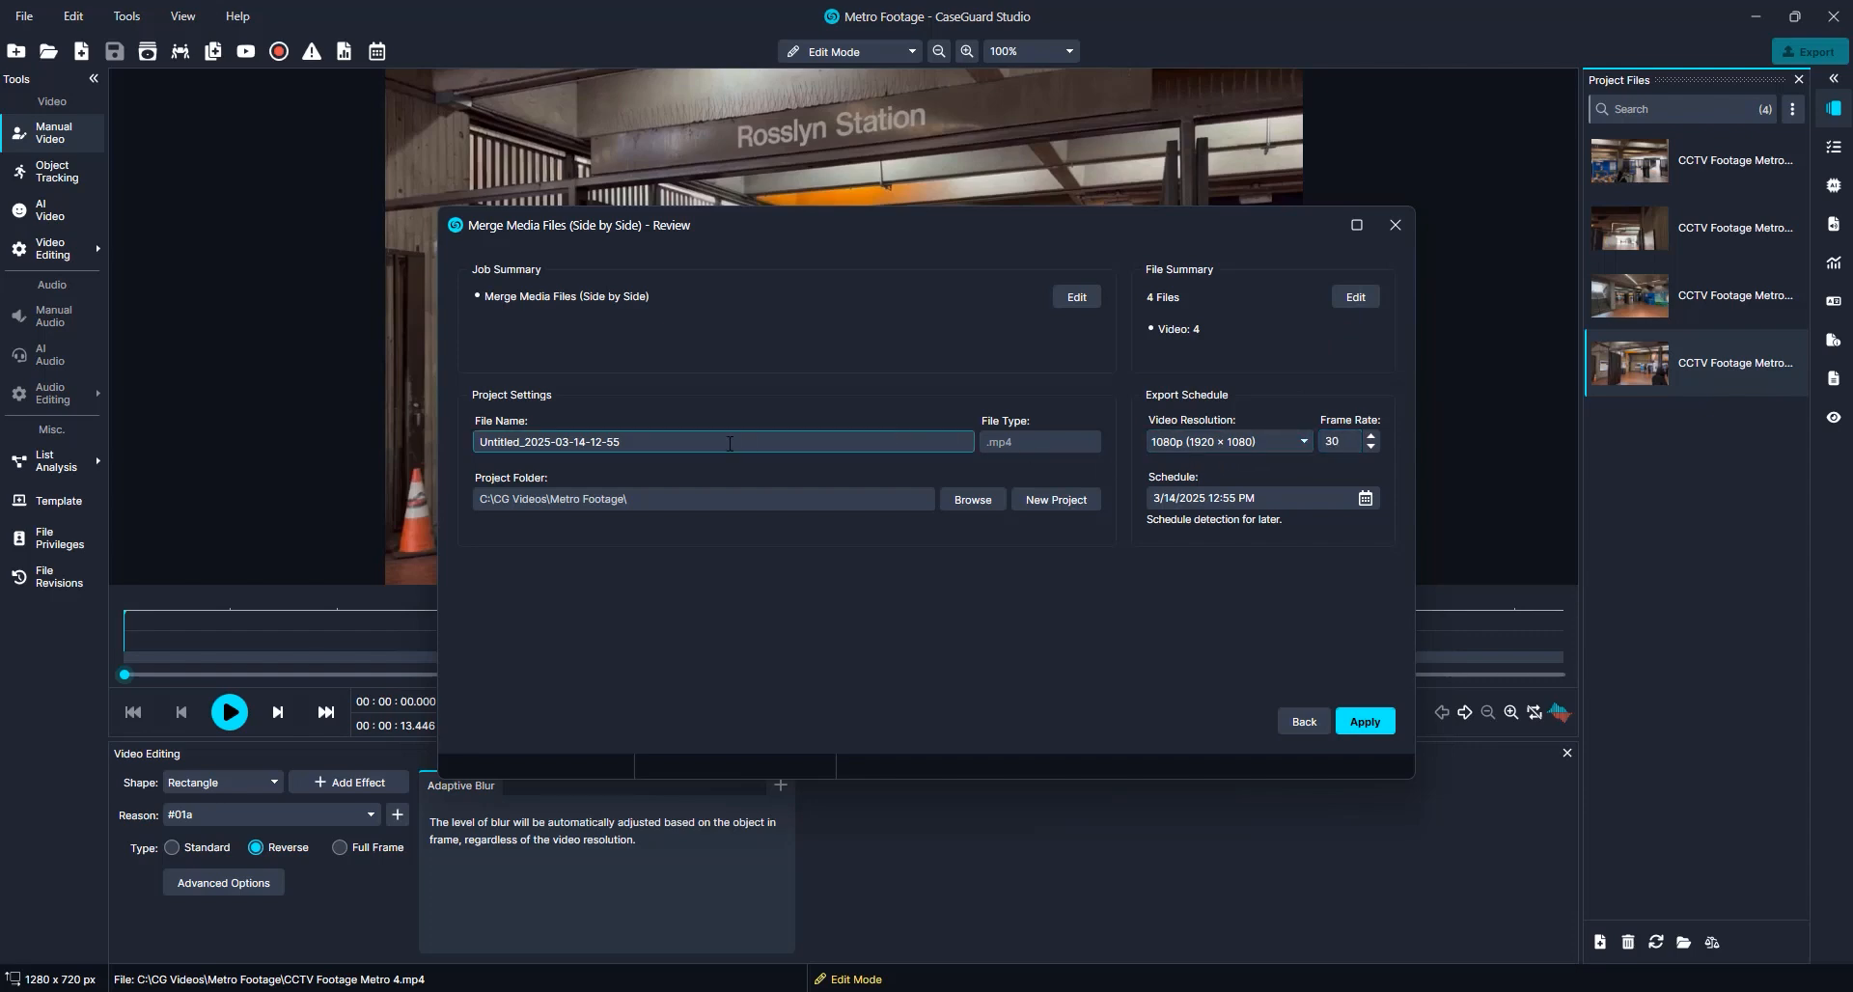
drag(551, 442, 425, 447)
key(BackSpace)
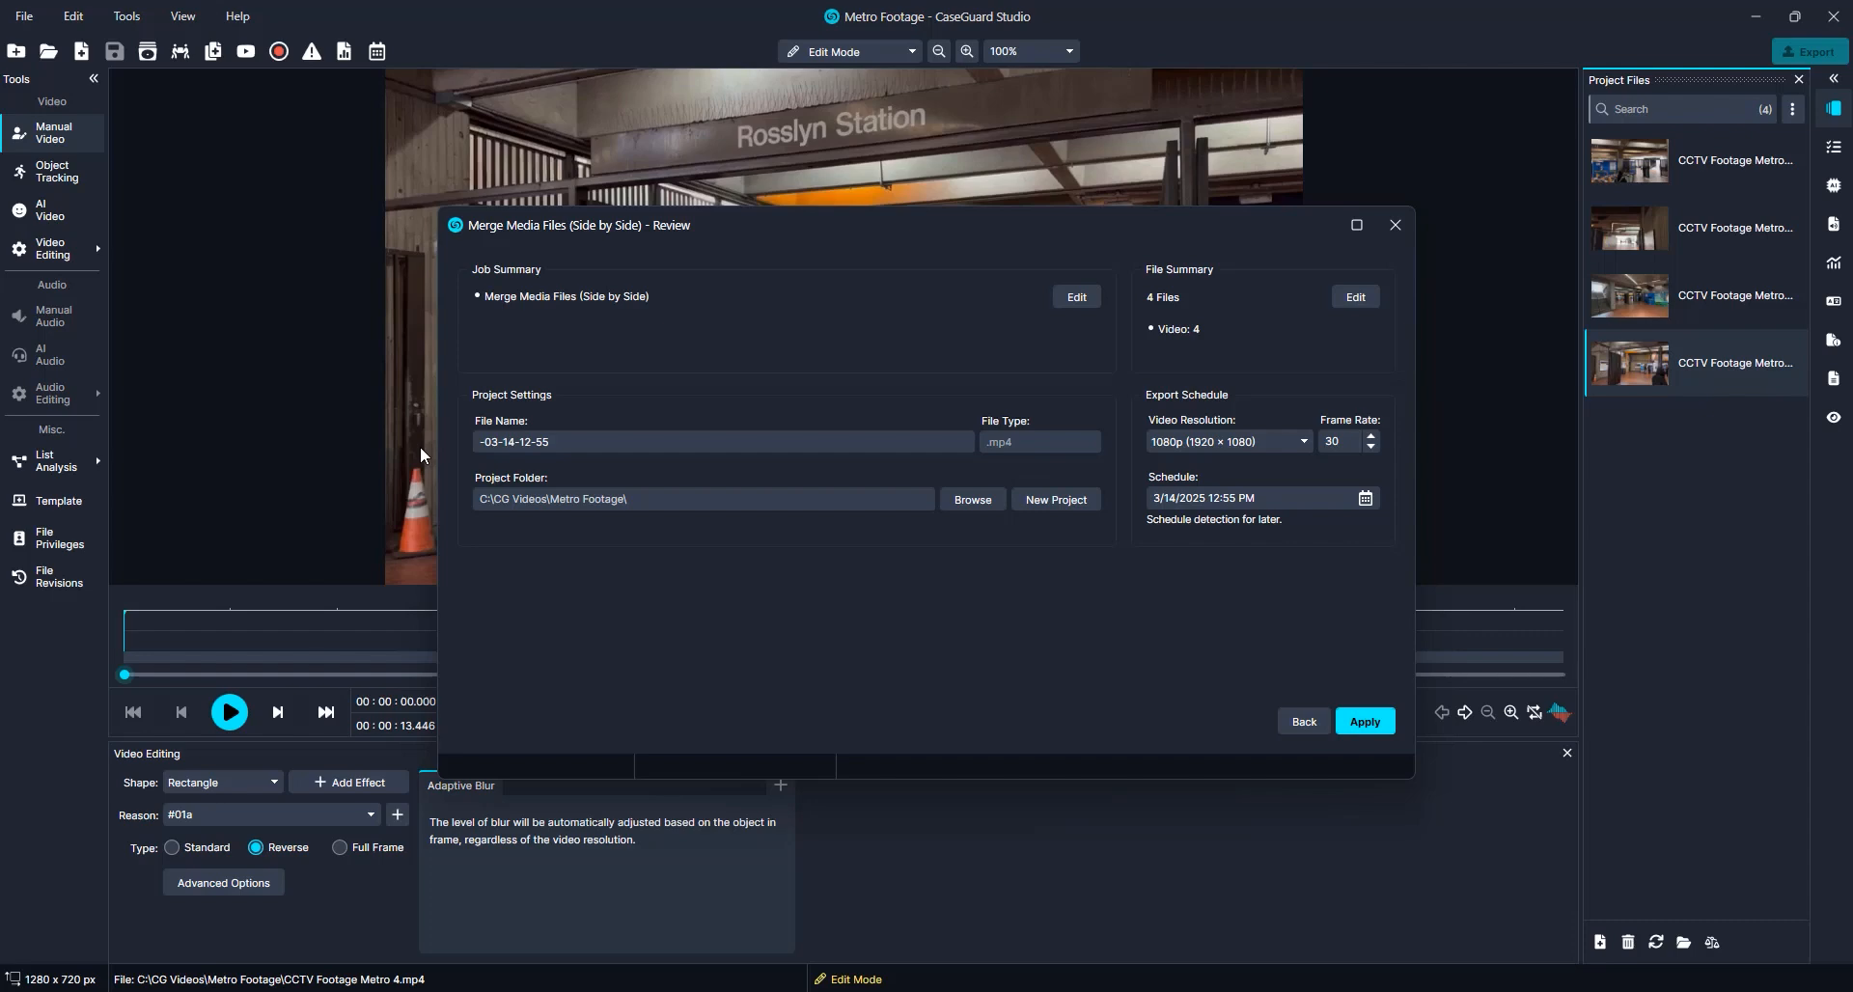
text(Metro Footage)
click(1365, 722)
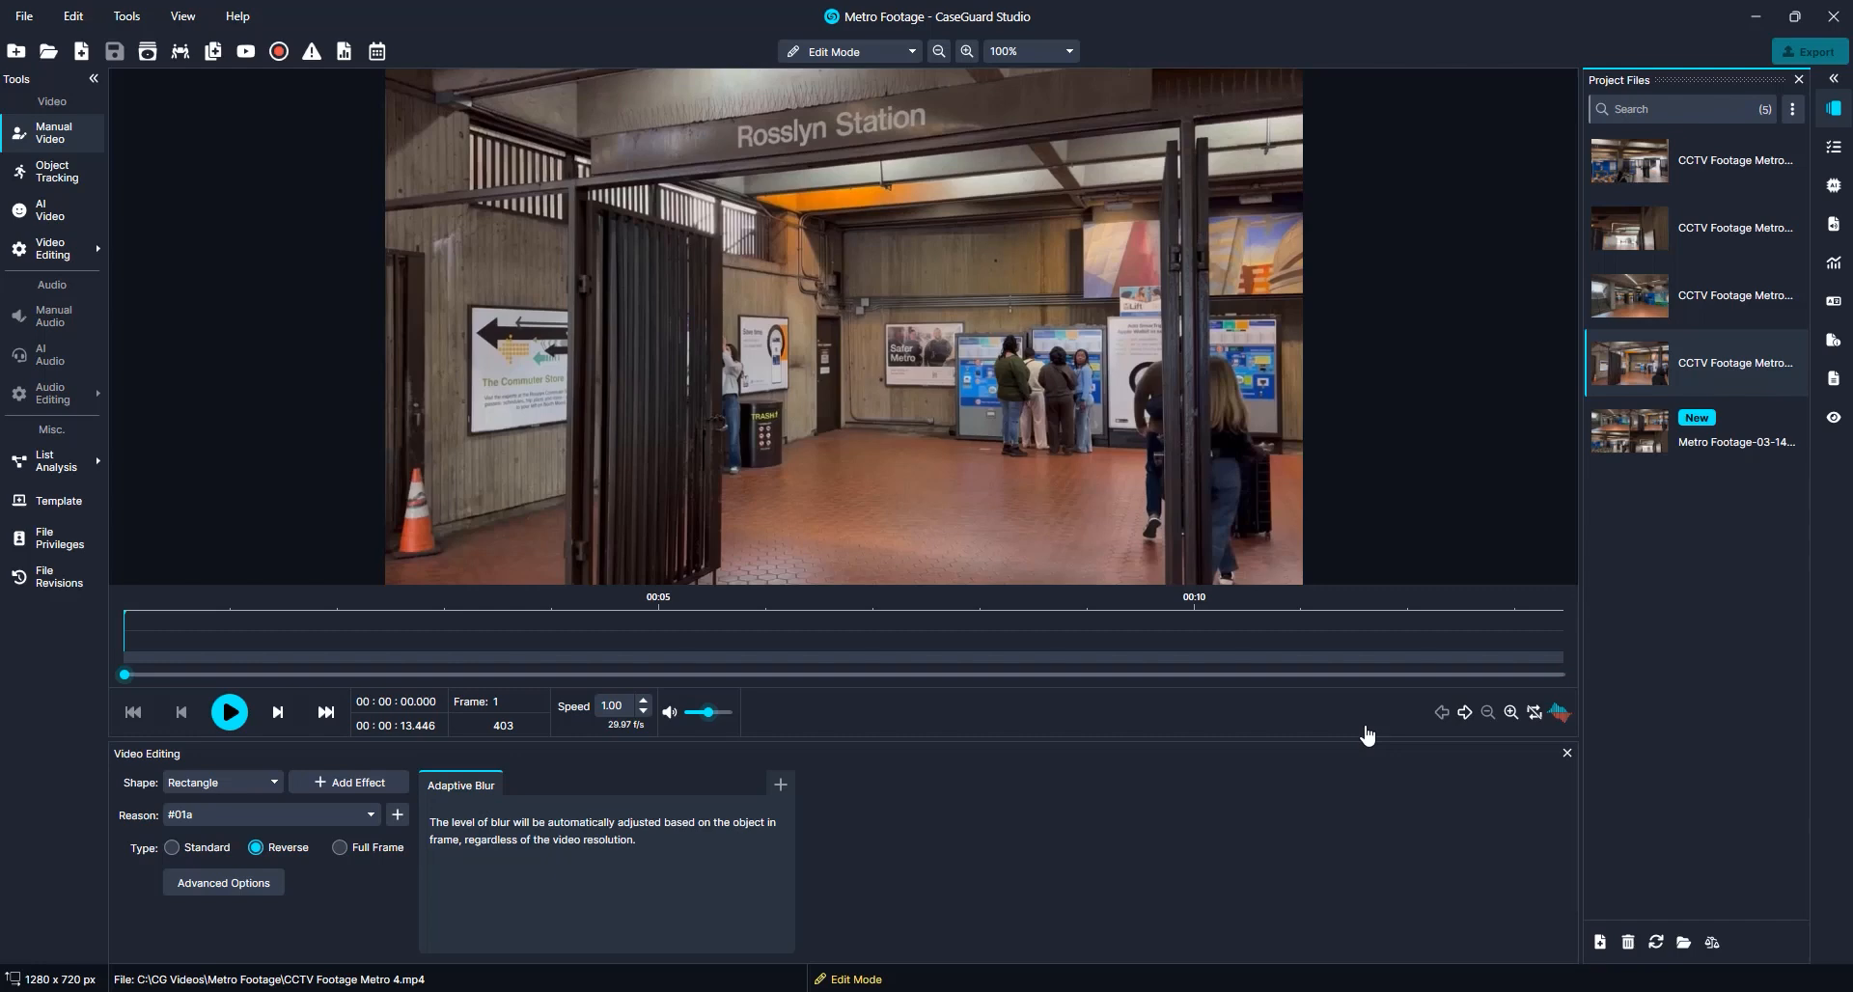
Open the merged Metro Footage file and play it back briefly
click(1685, 442)
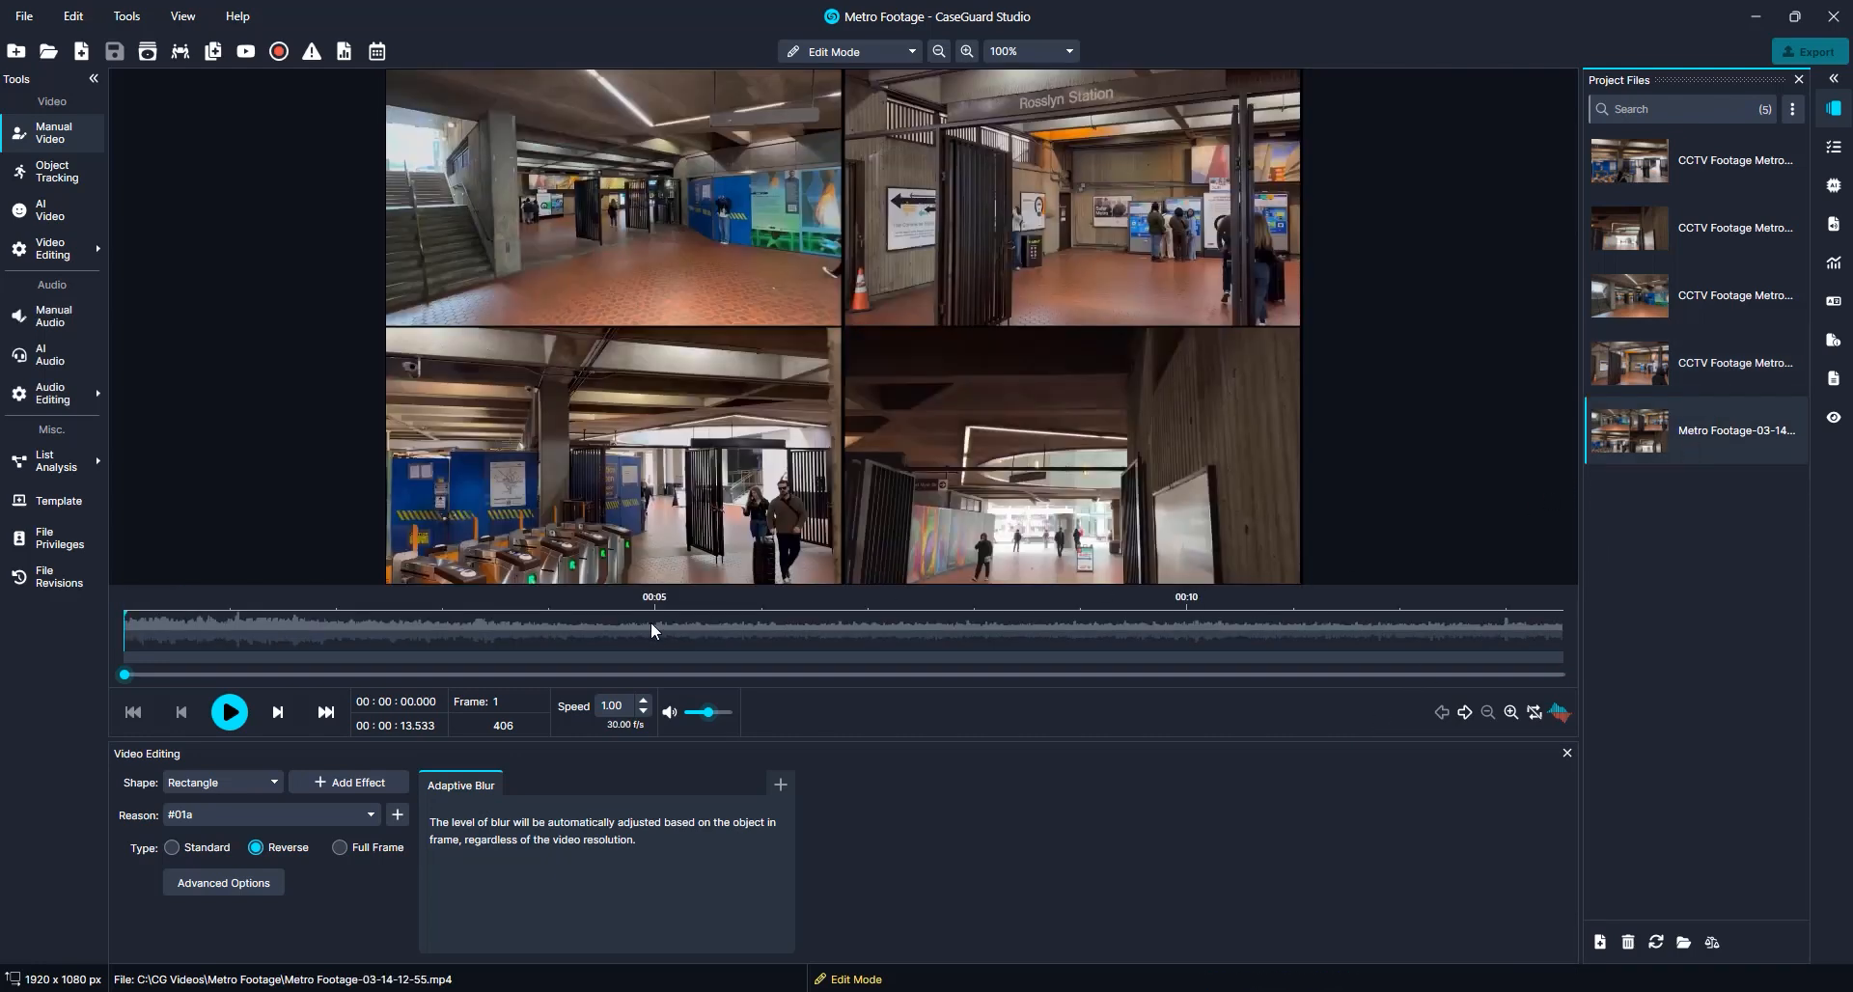
click(228, 714)
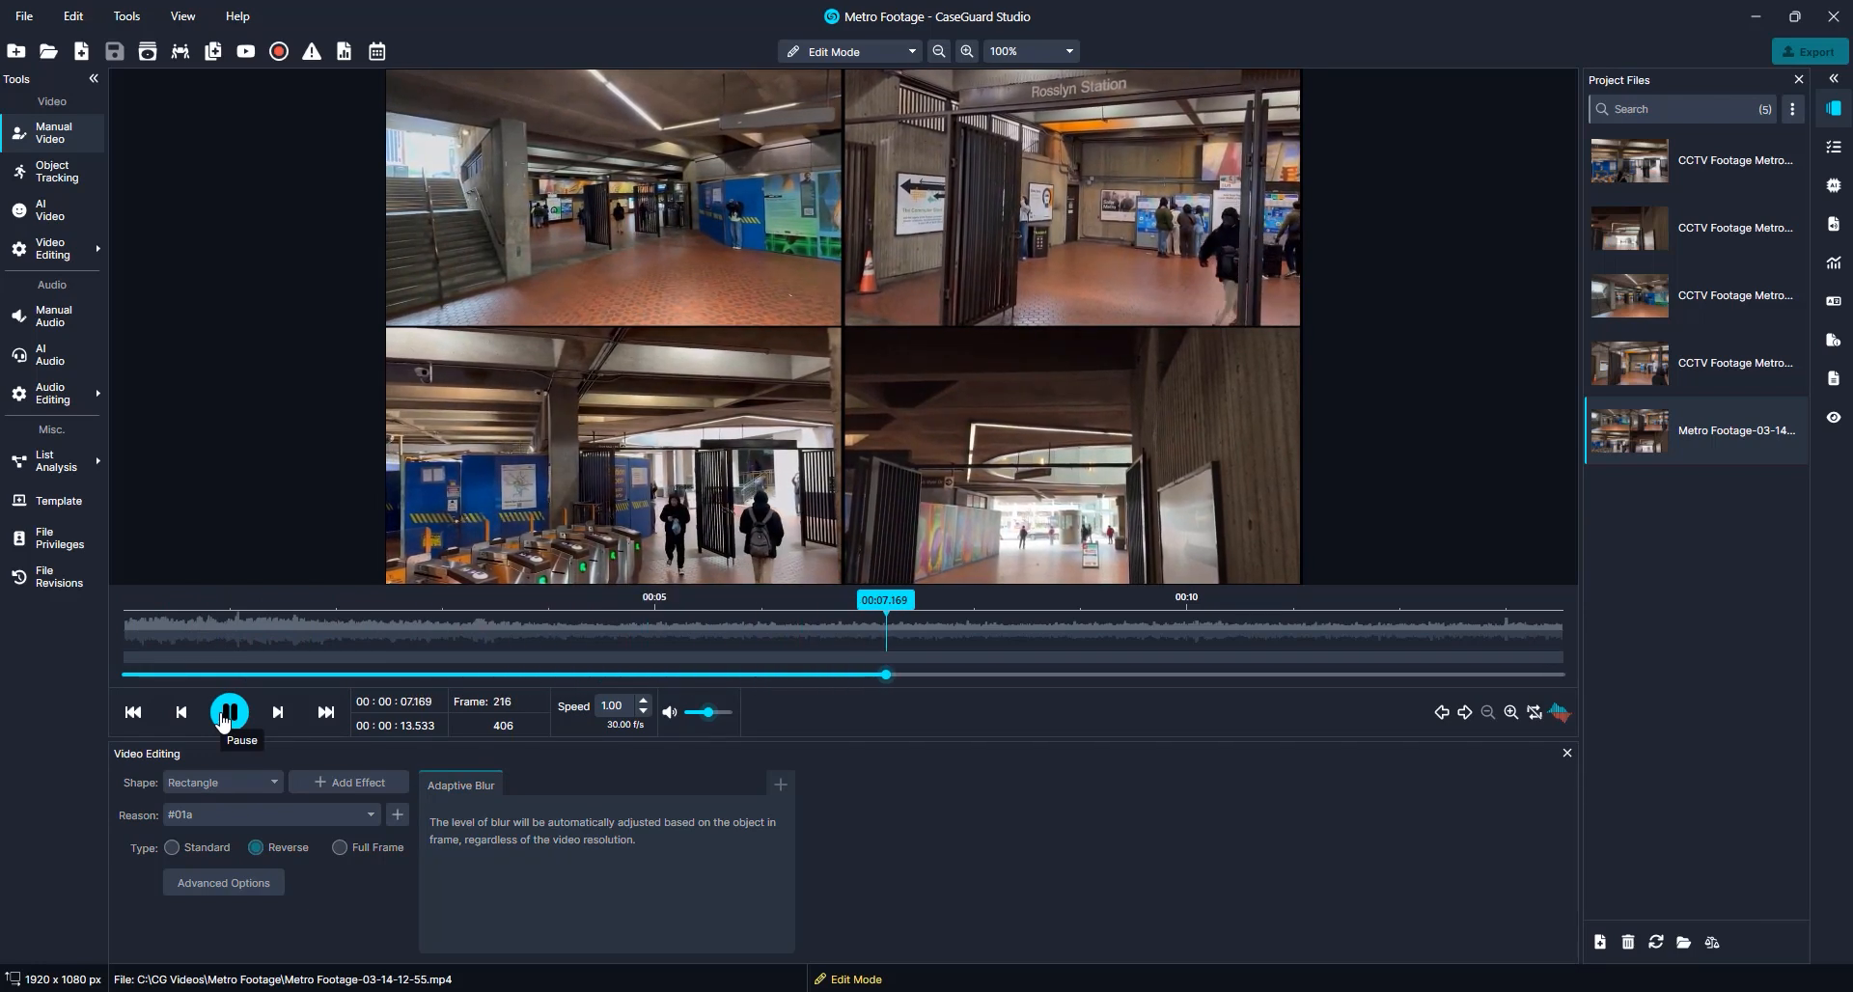
click(229, 712)
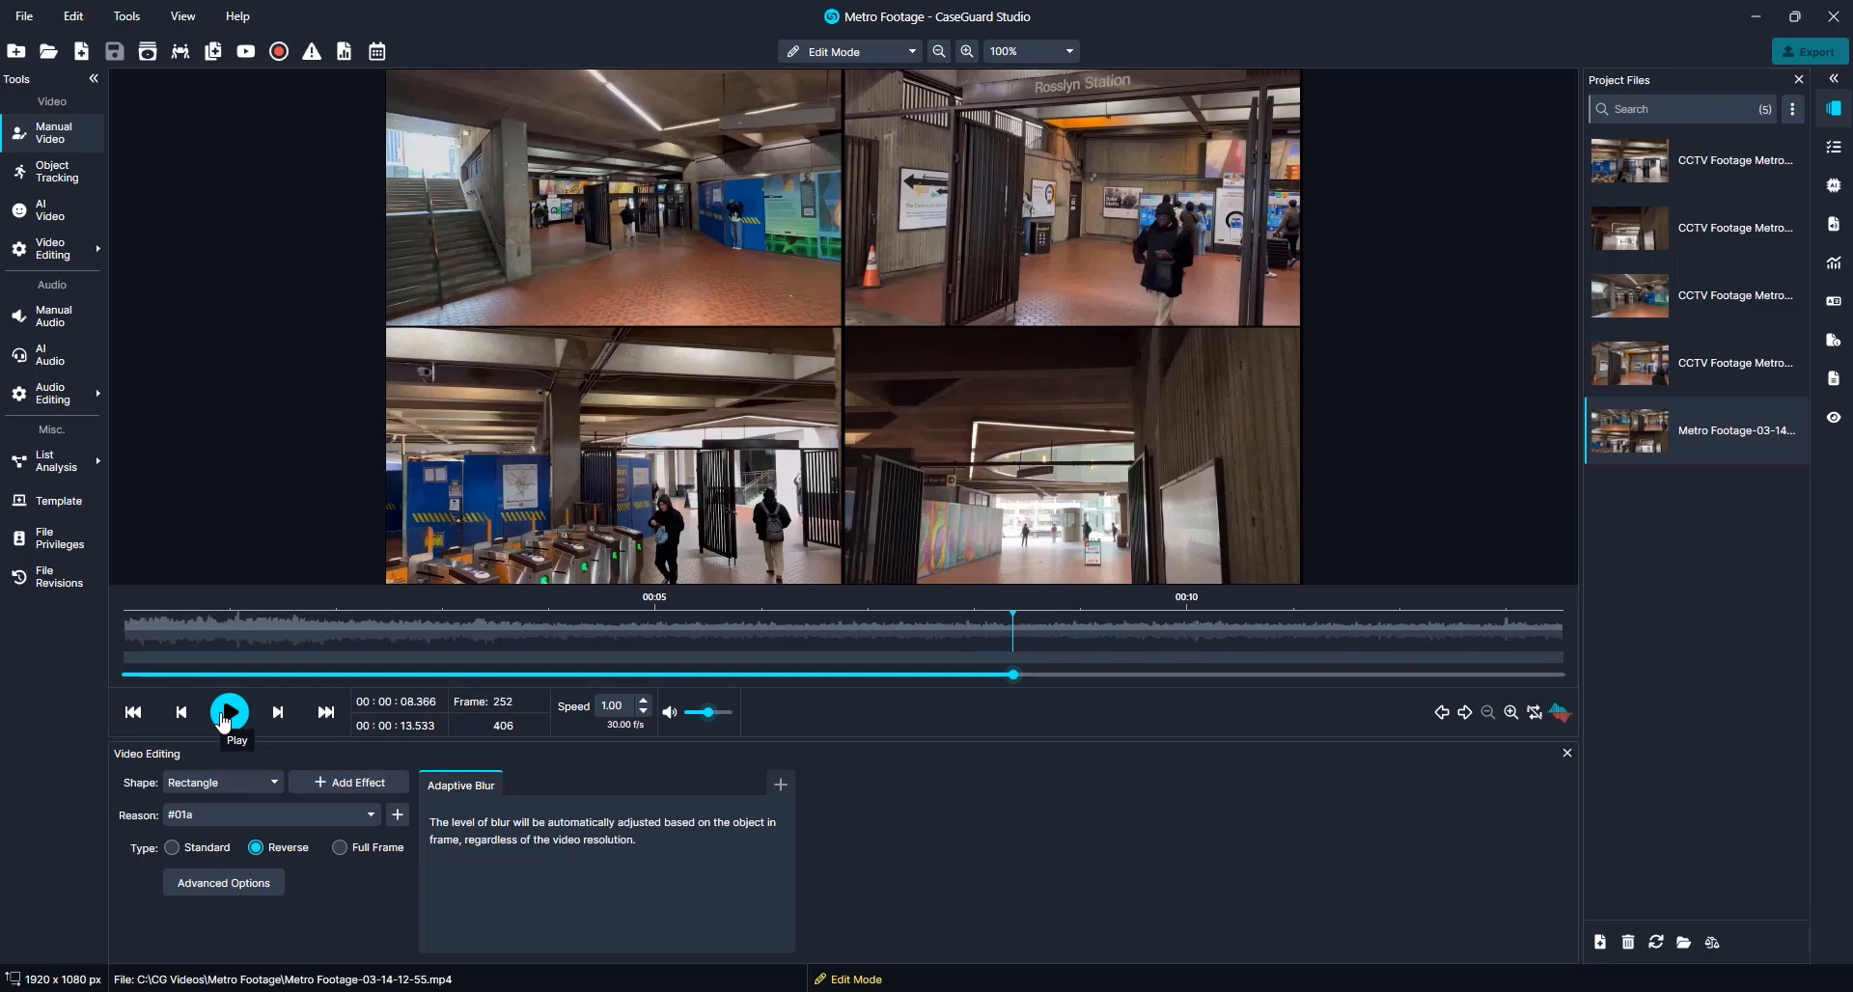
Run AI video redaction on the merged file using the Faces template
click(70, 217)
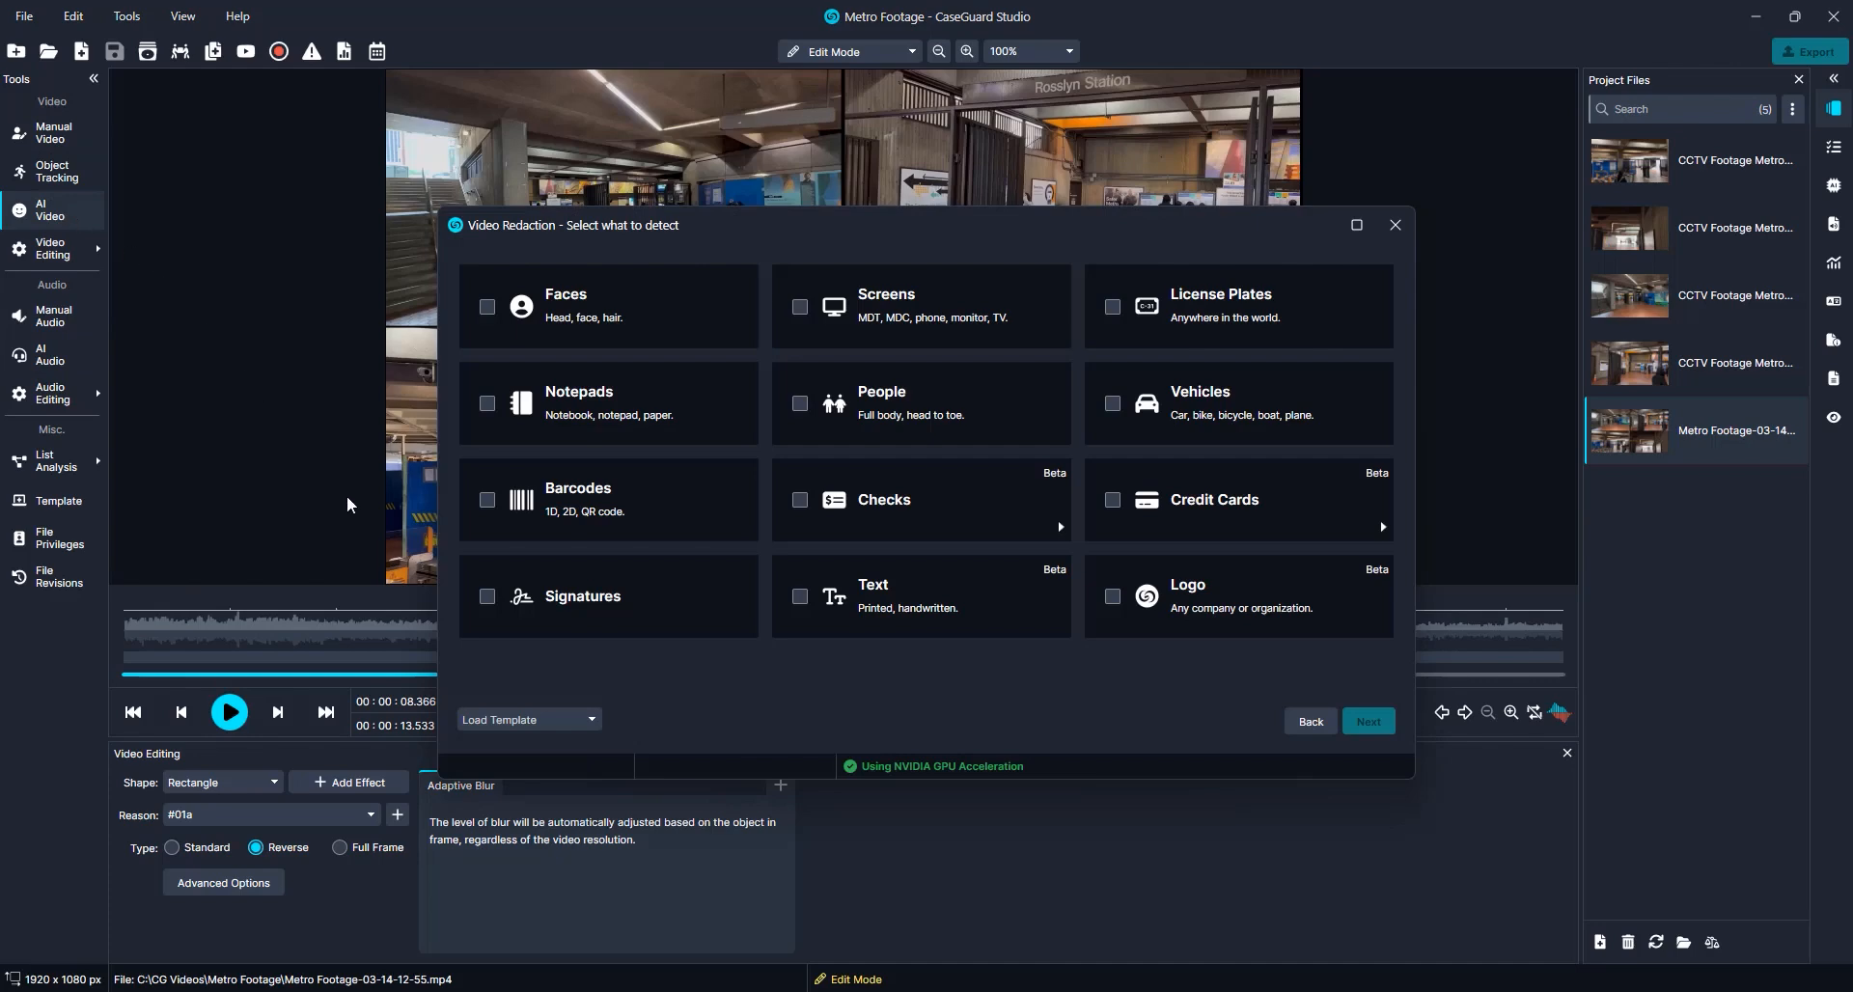
click(531, 721)
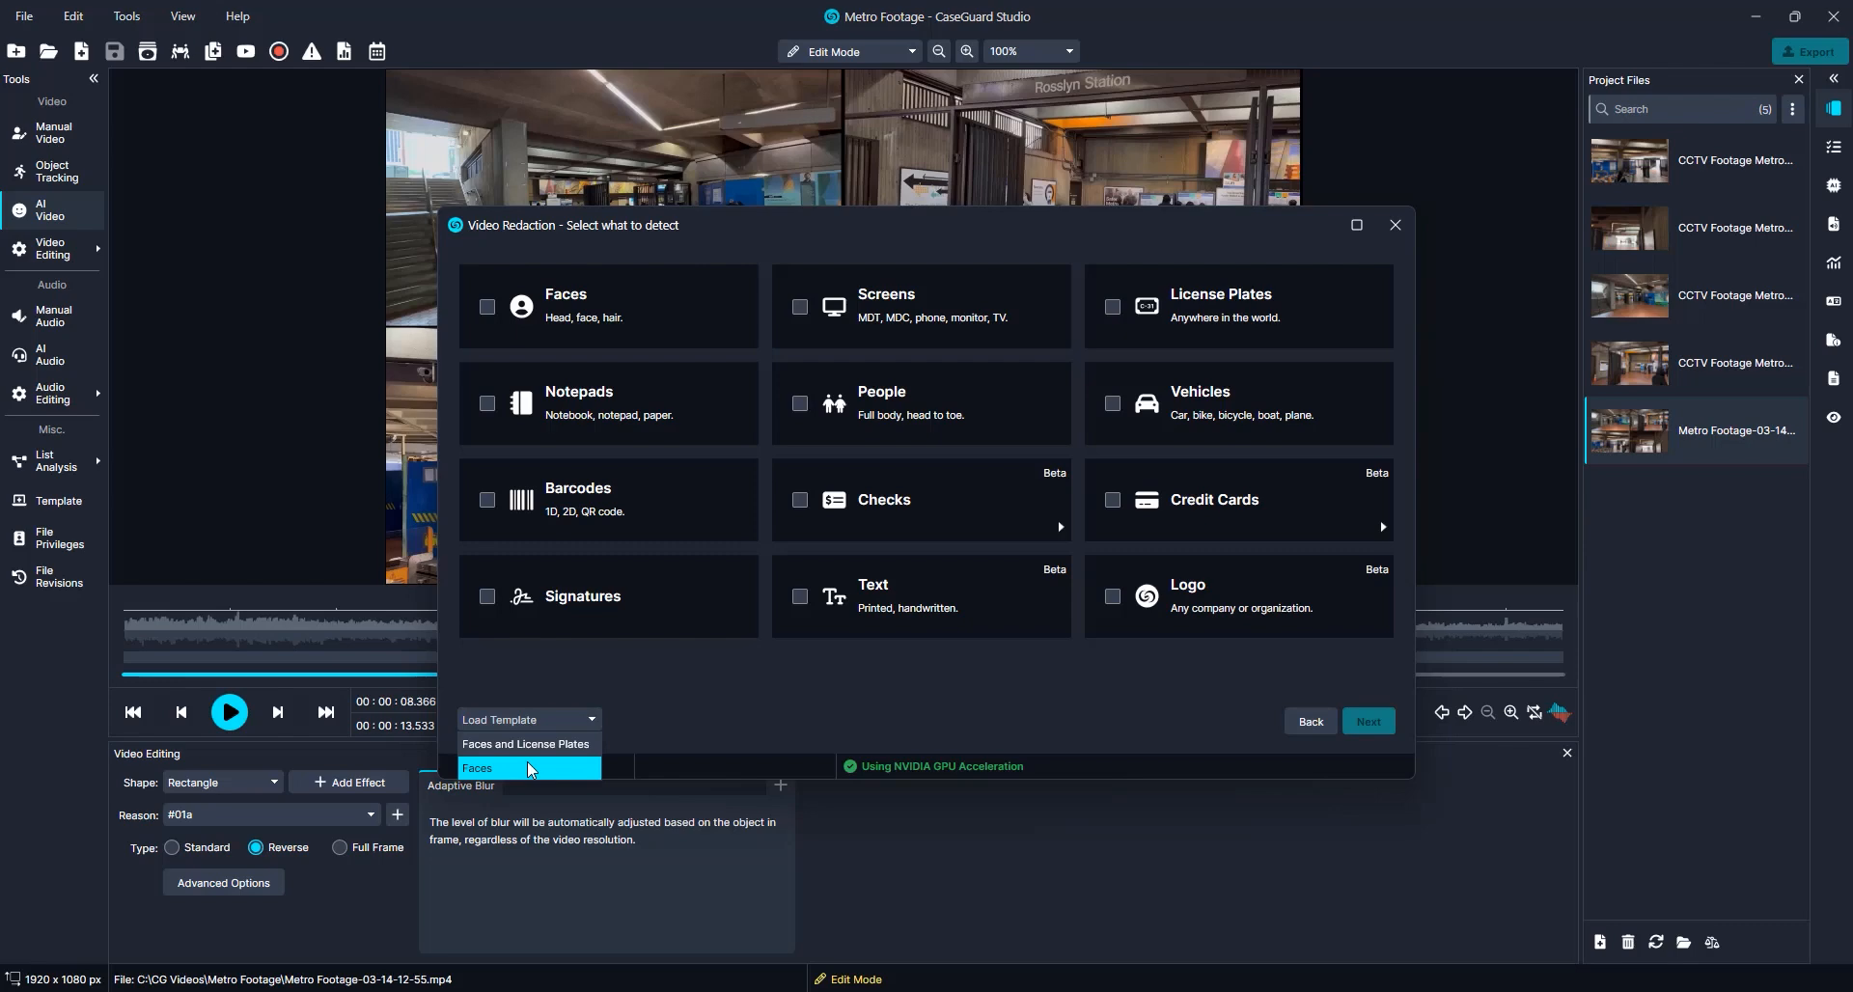
click(529, 768)
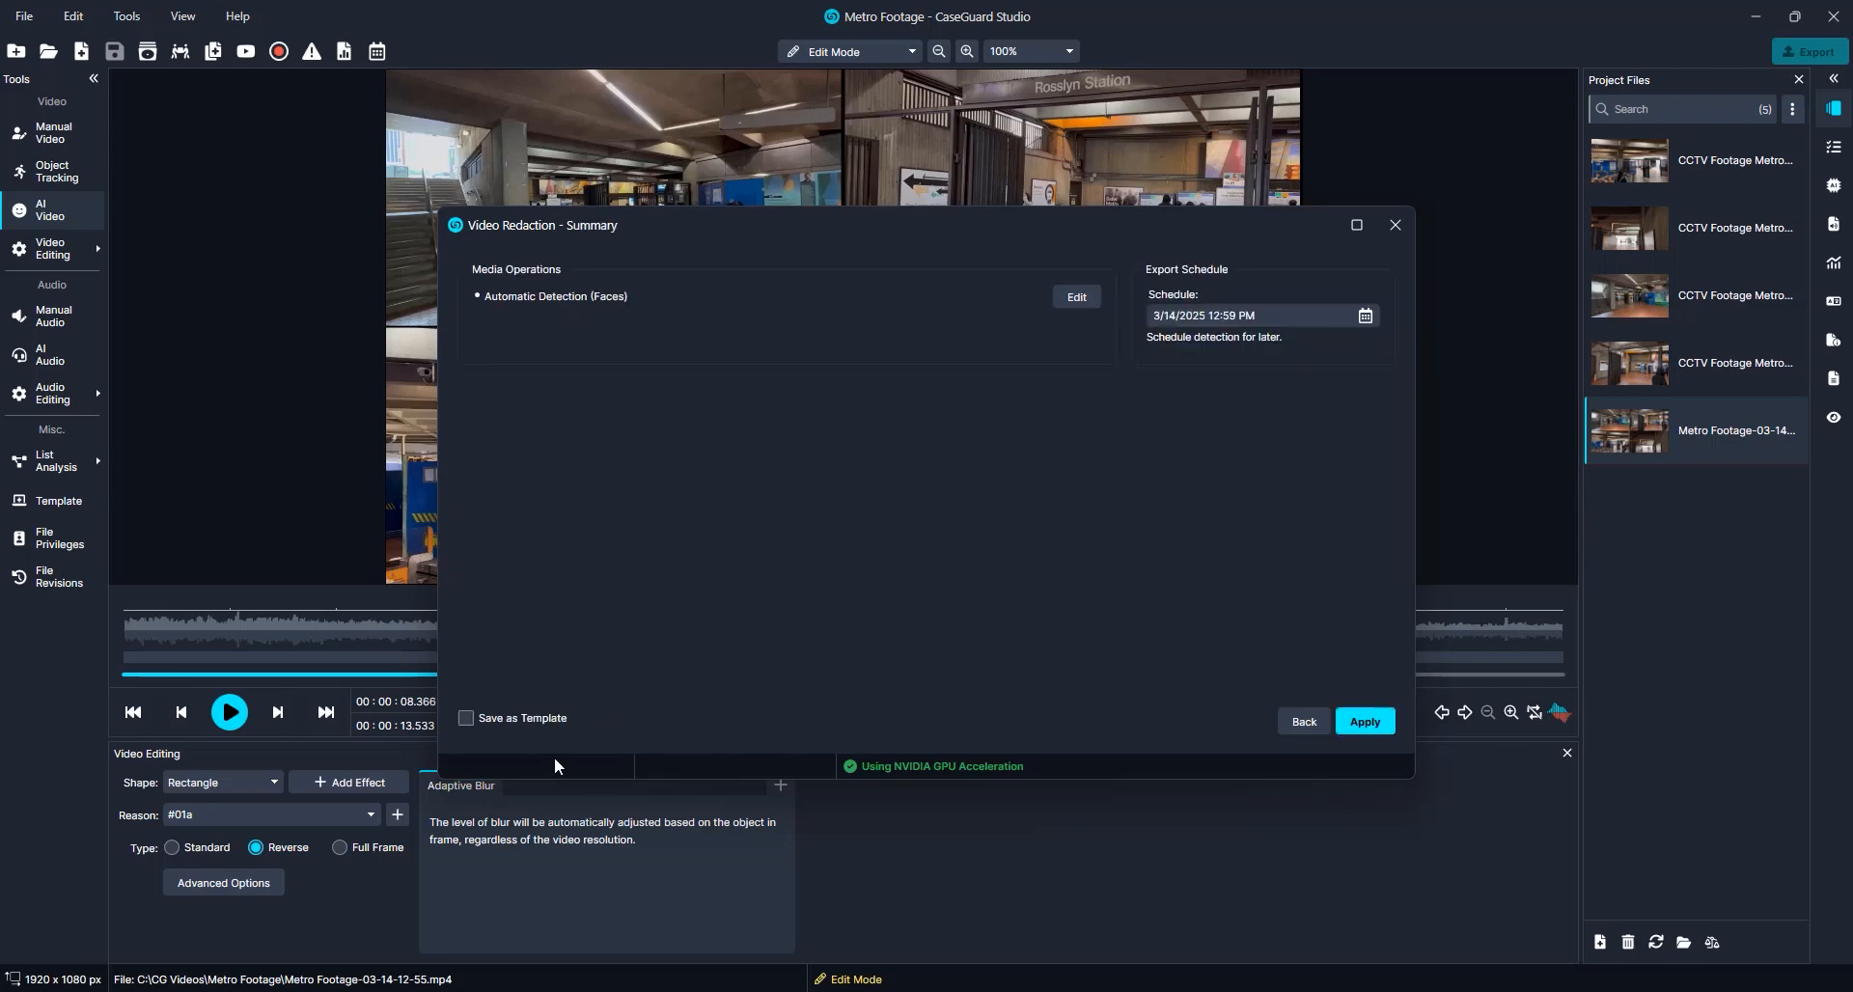
click(1365, 722)
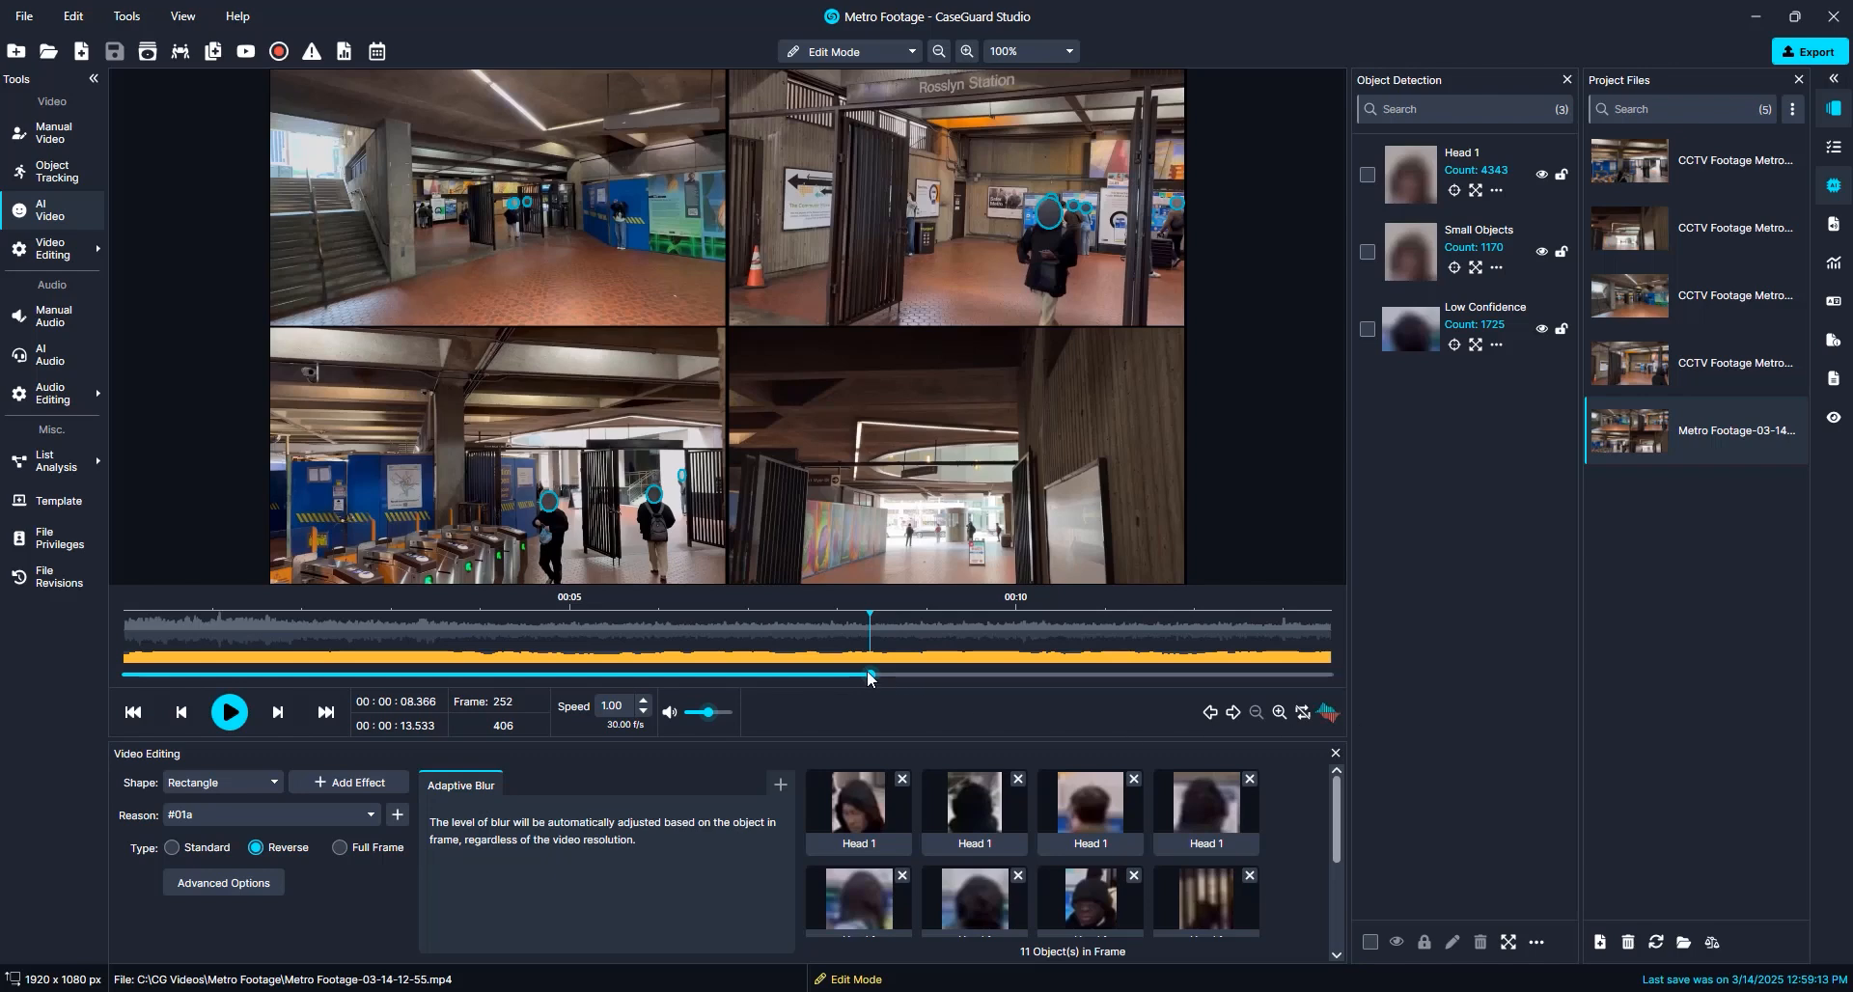
Play the merged video from the start to review the detected faces
drag(868, 676, 106, 677)
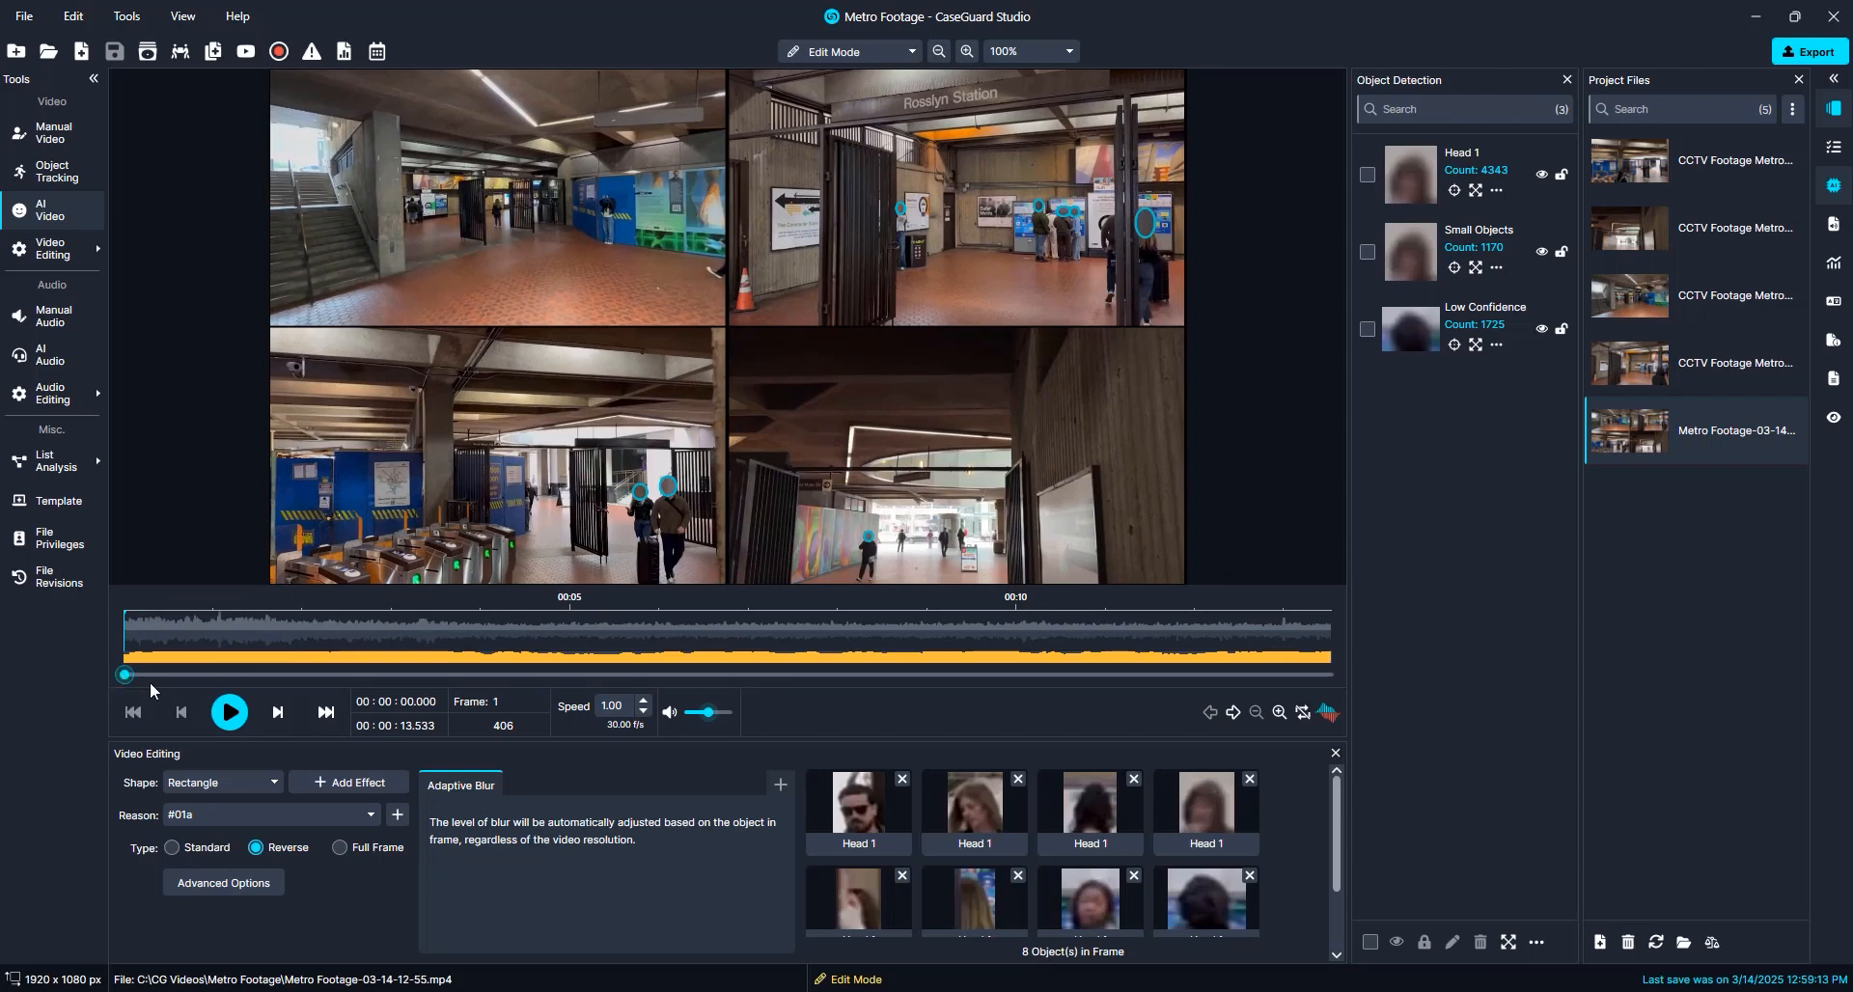
click(230, 715)
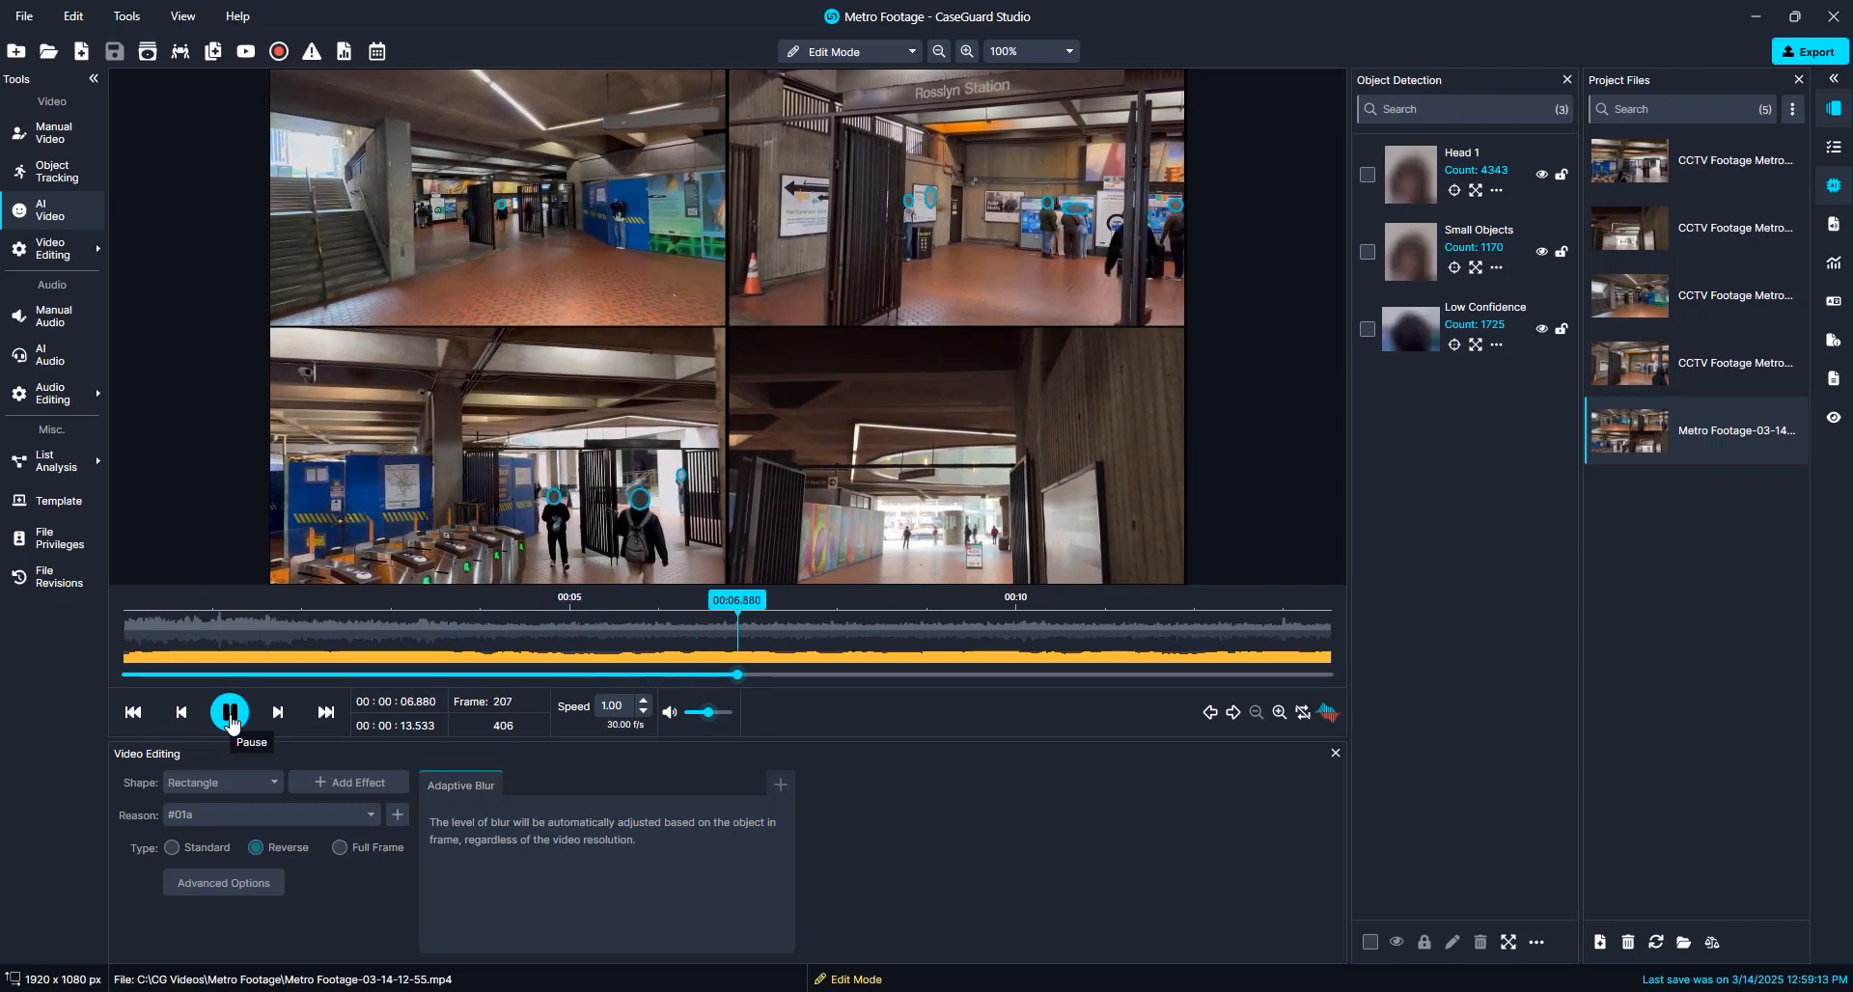
click(230, 712)
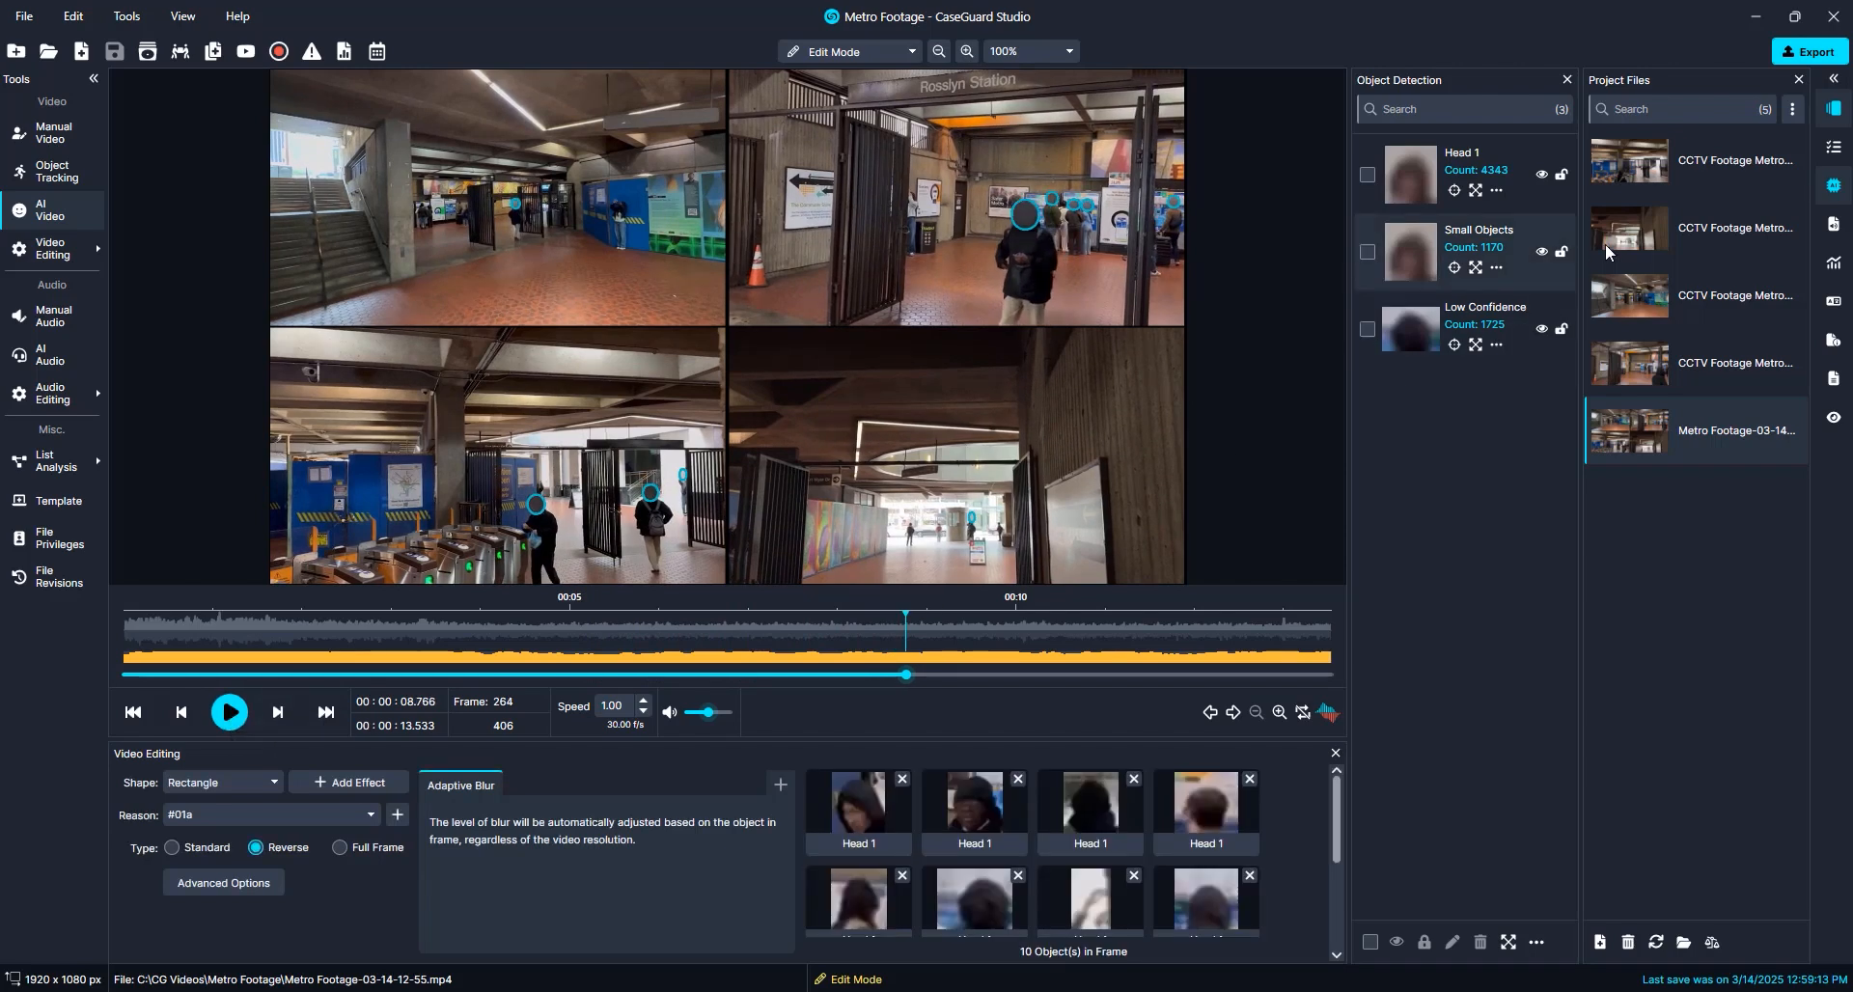
Export the redacted video as Metro Footage-03-14-12-55_Redacted in mp4 and open the exported file
click(1809, 51)
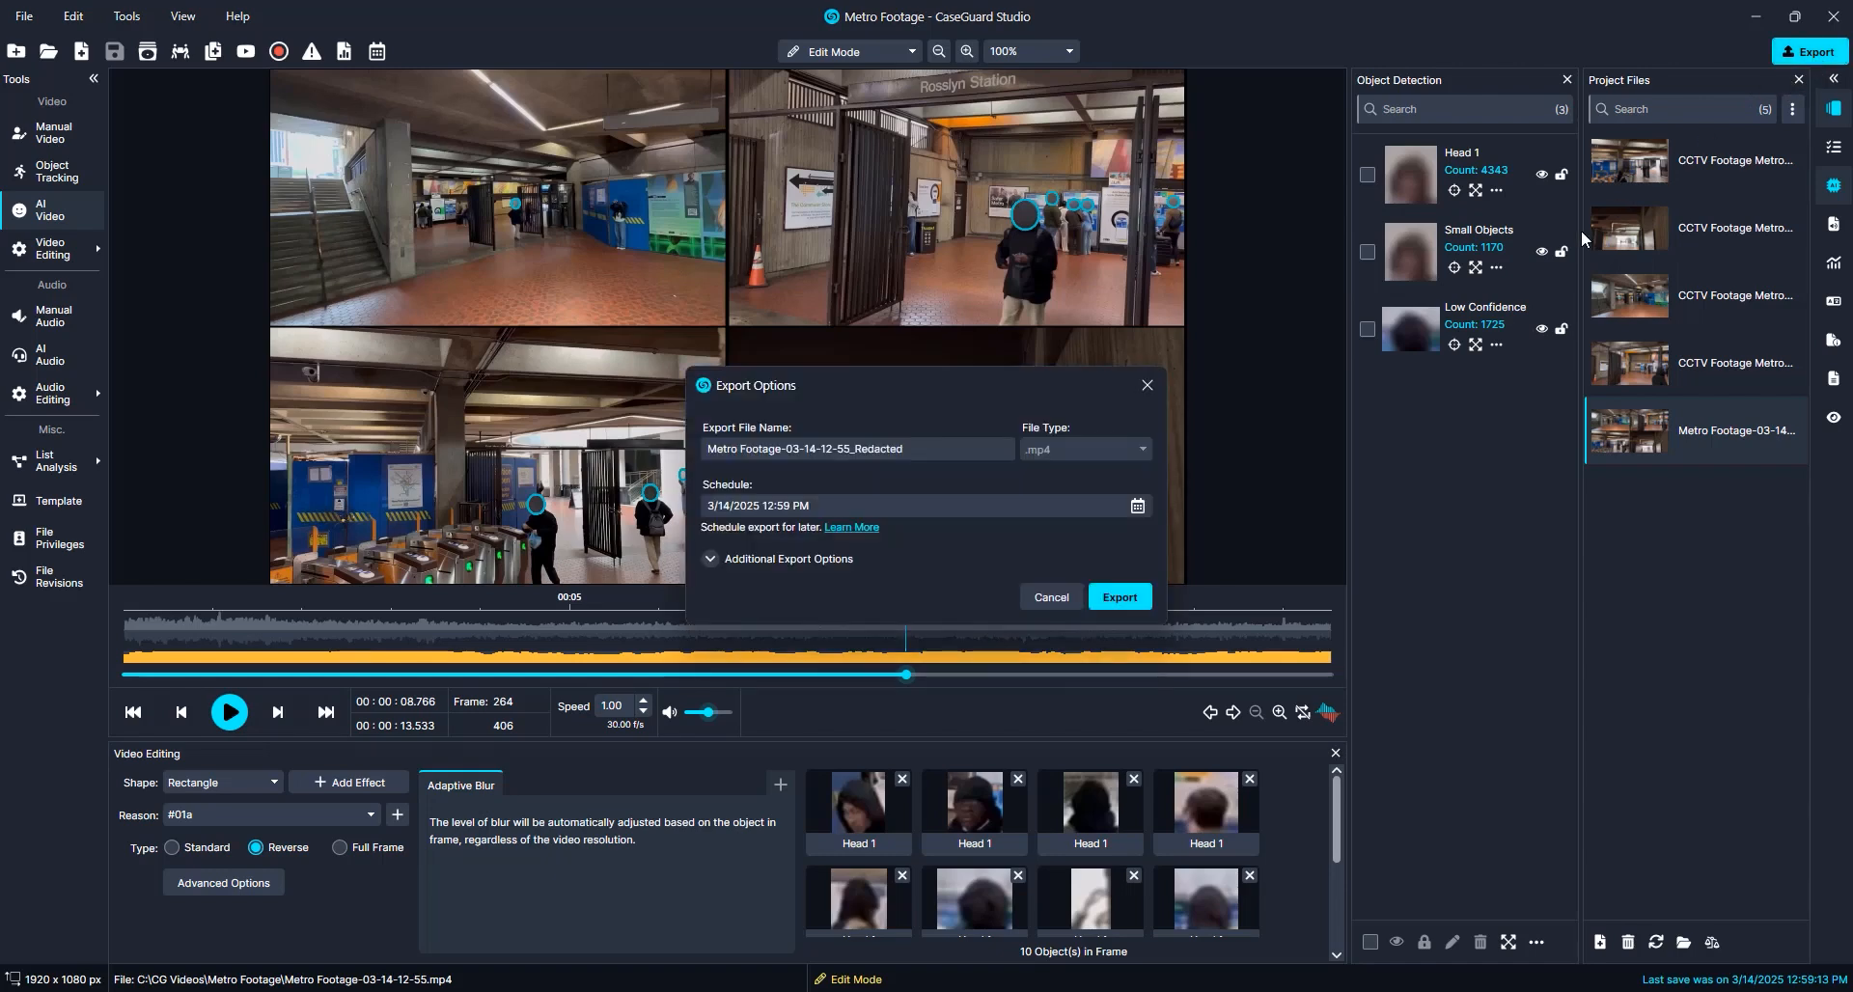
click(1120, 597)
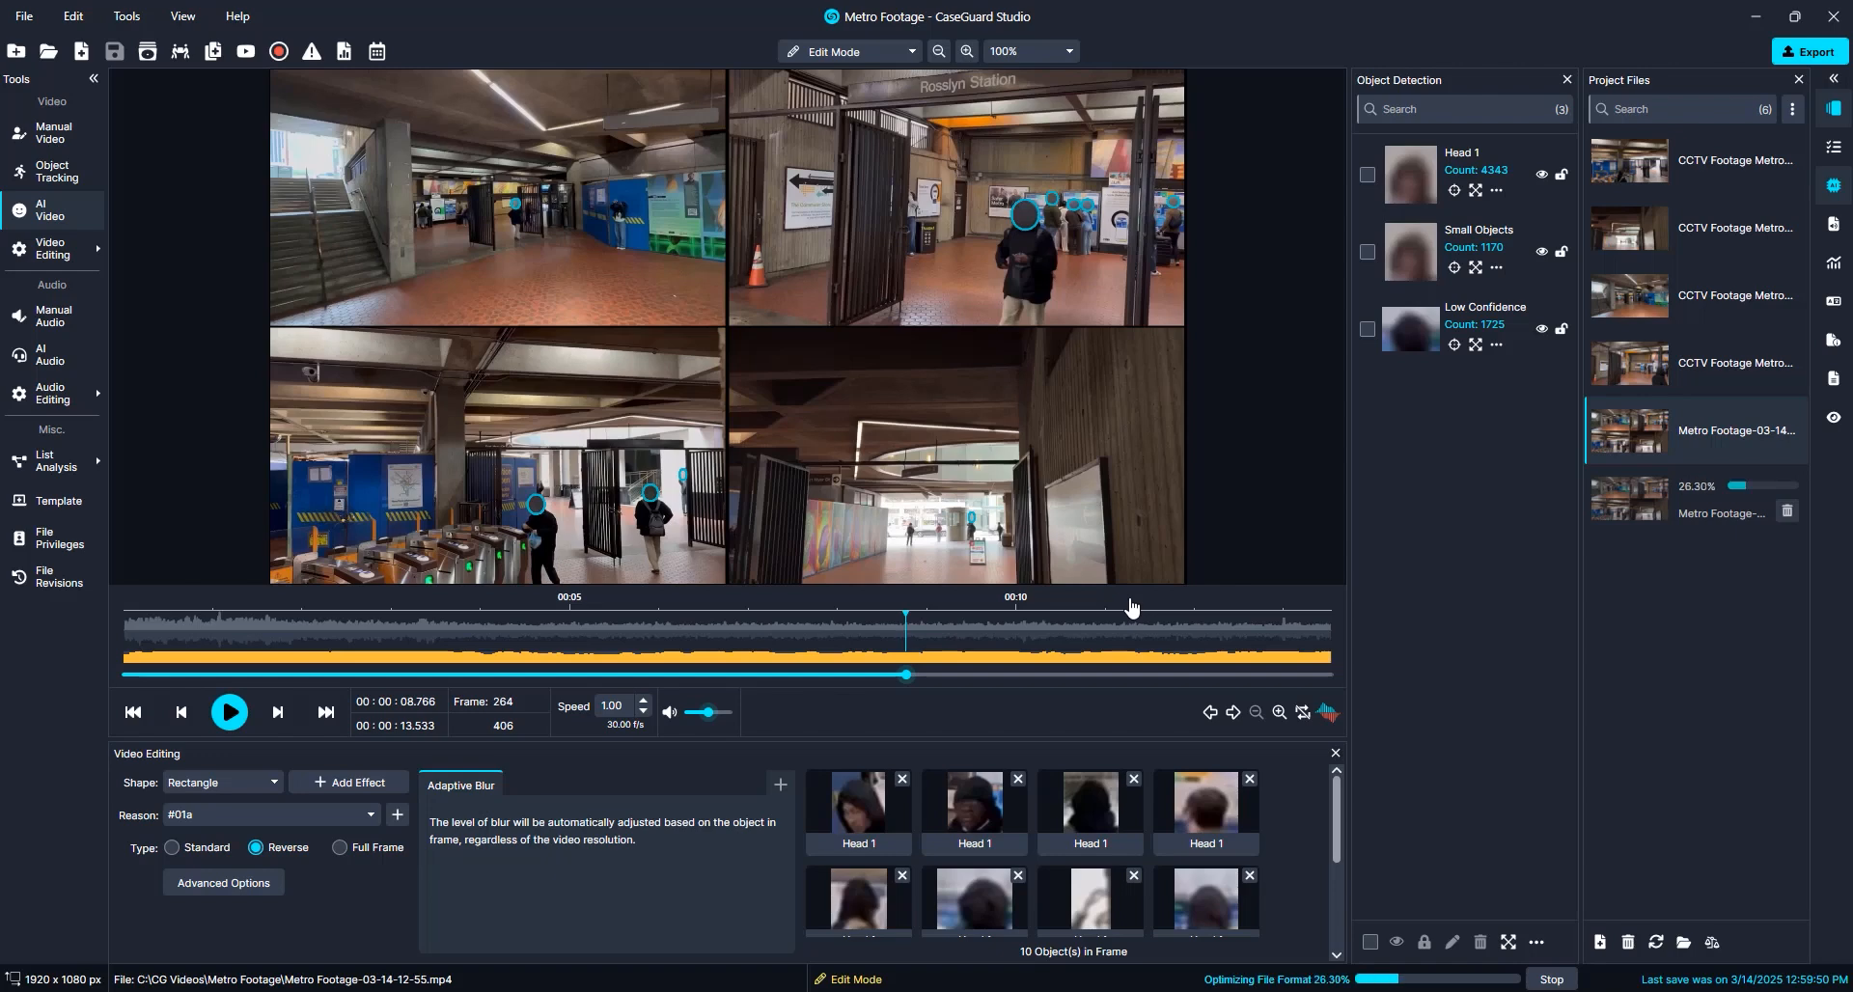
click(1780, 489)
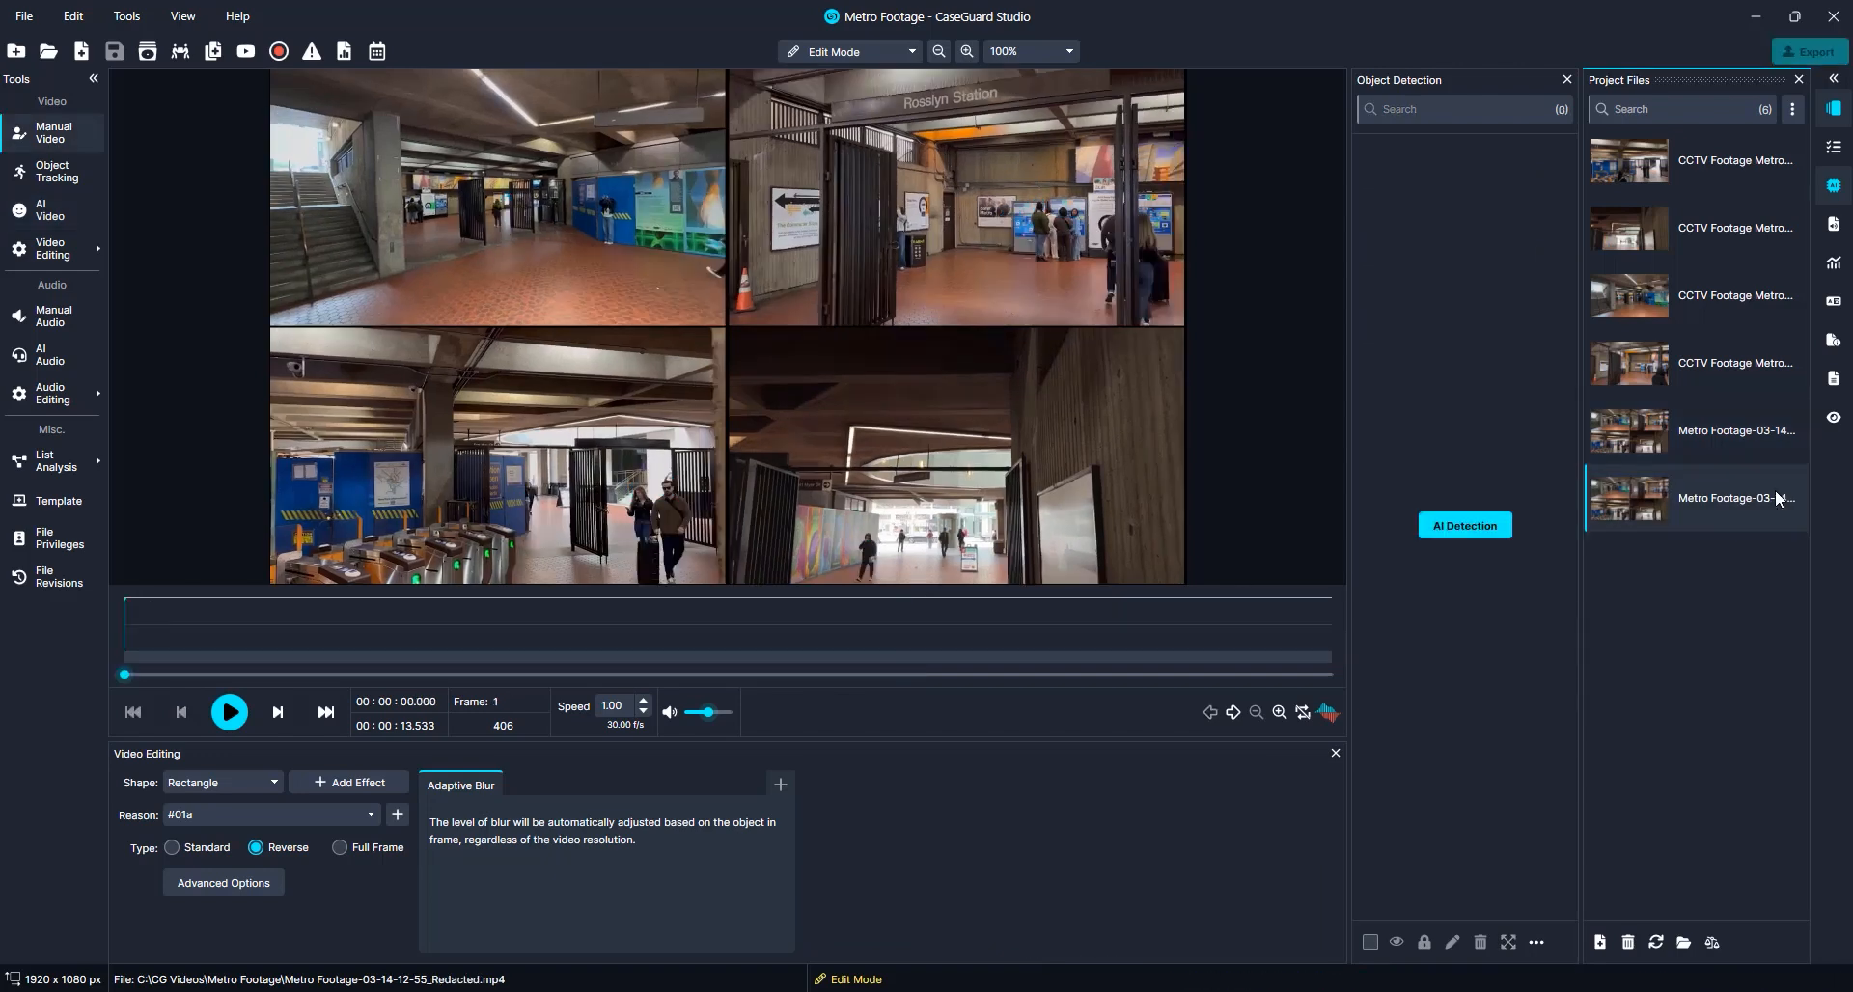